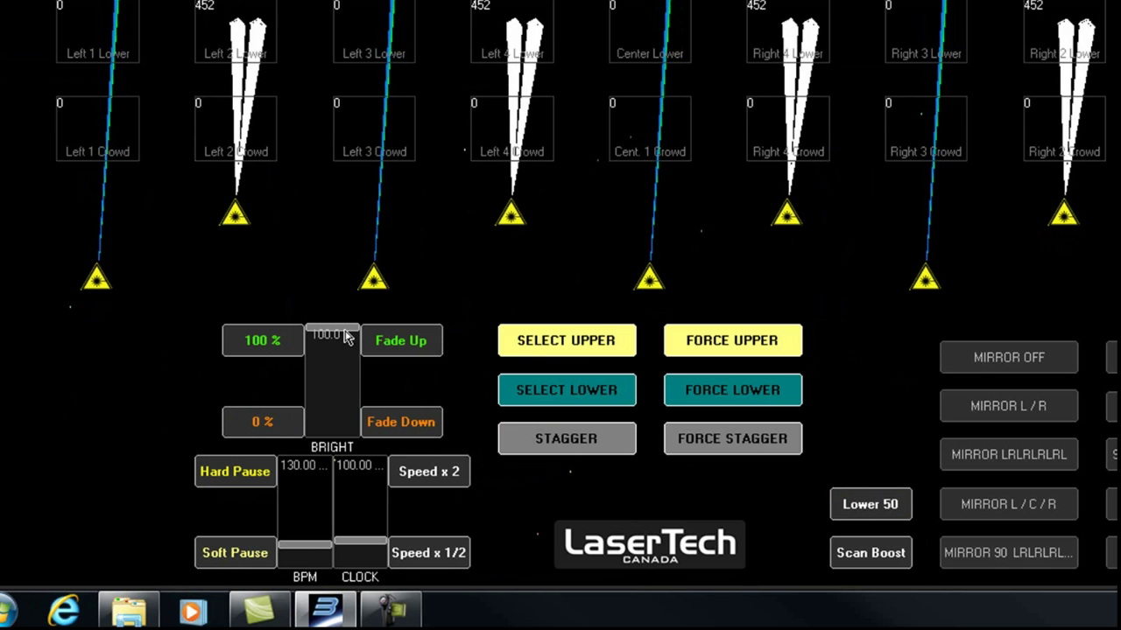
- Dim the master brightness, fade it down and back up, cut to 0 %, then restore 100 %
mouse_move(346, 337)
mouse_down()
mouse_move(346, 434)
mouse_move(358, 320)
mouse_up()
click(413, 421)
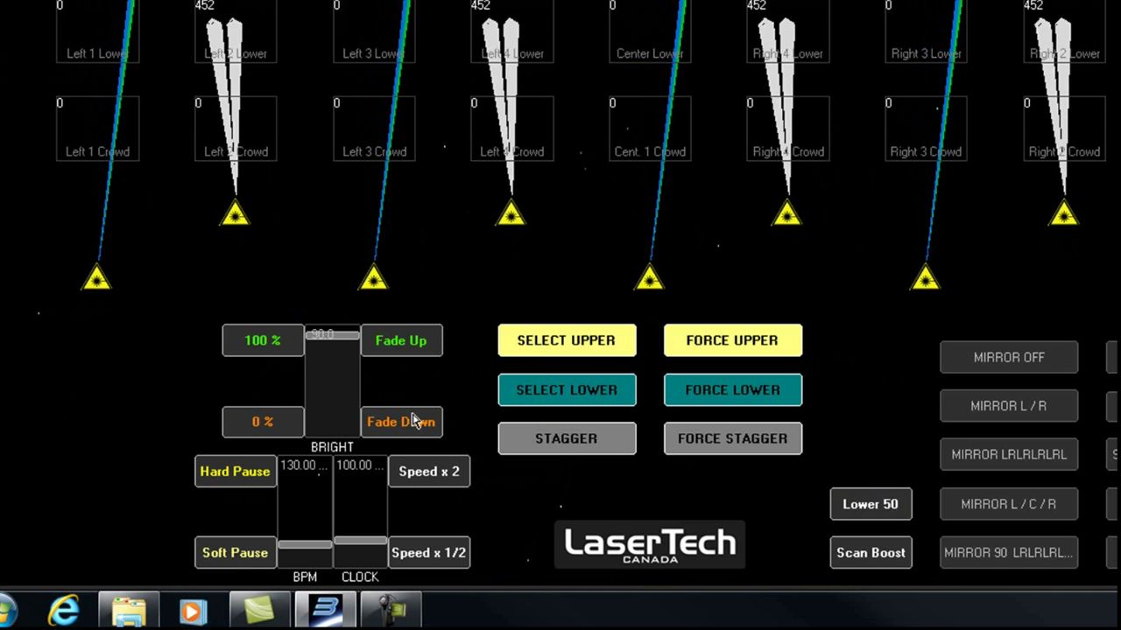
click(420, 350)
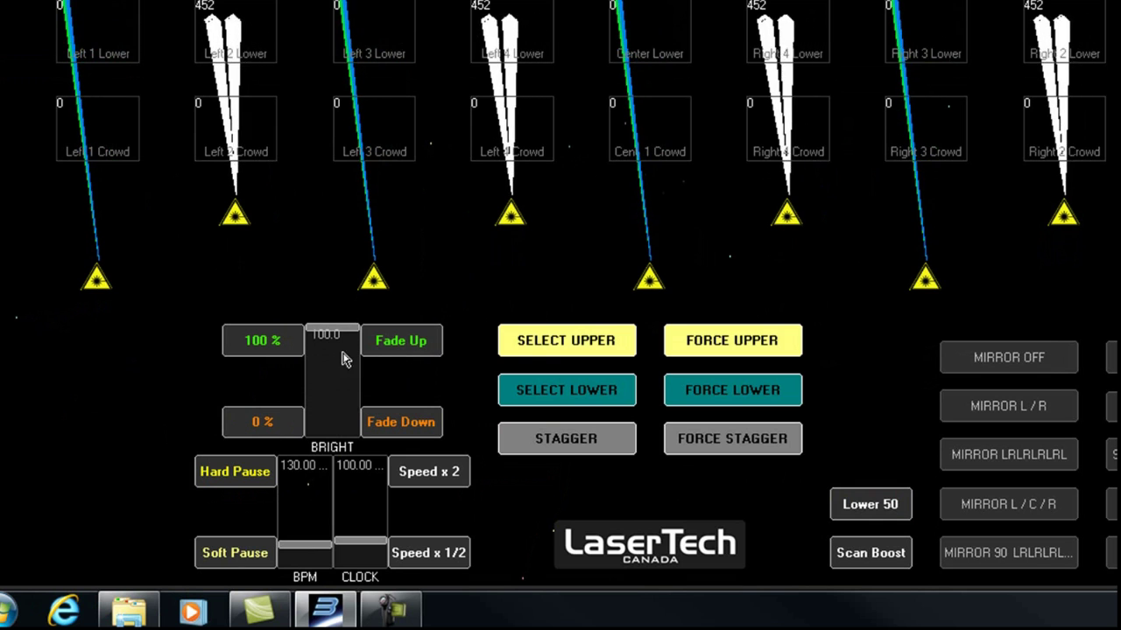
click(263, 422)
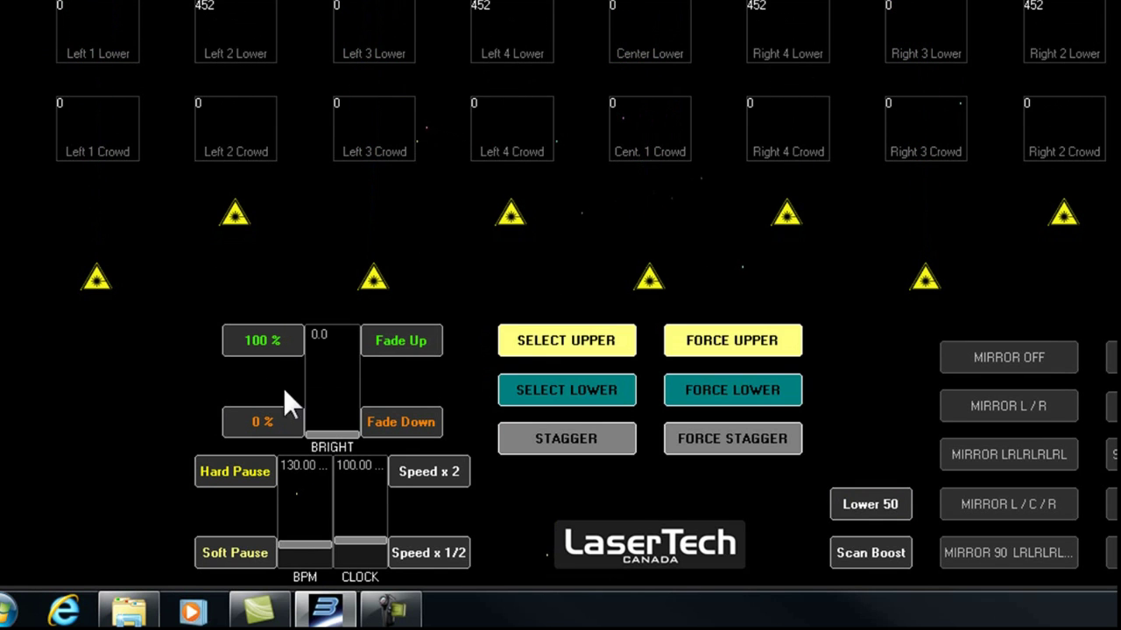
click(278, 353)
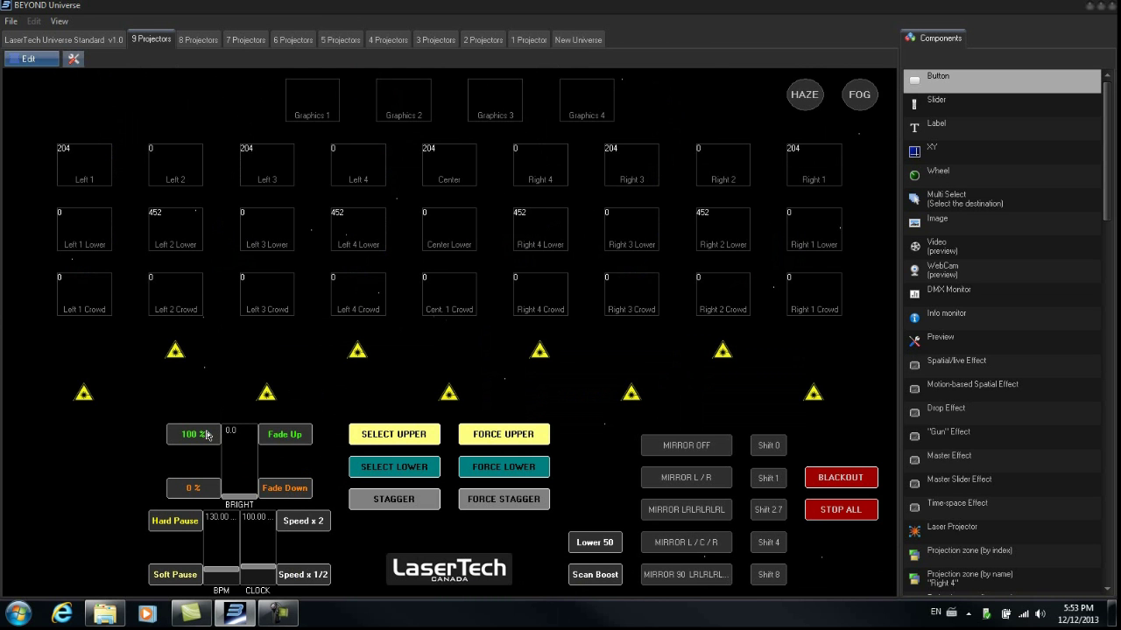
click(207, 435)
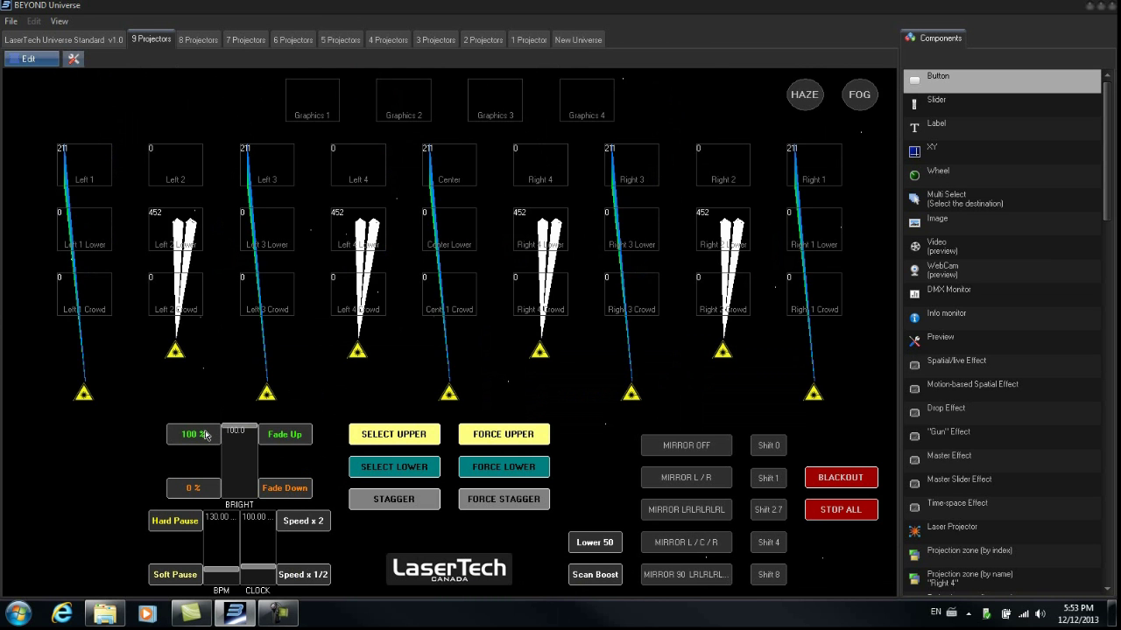
click(206, 443)
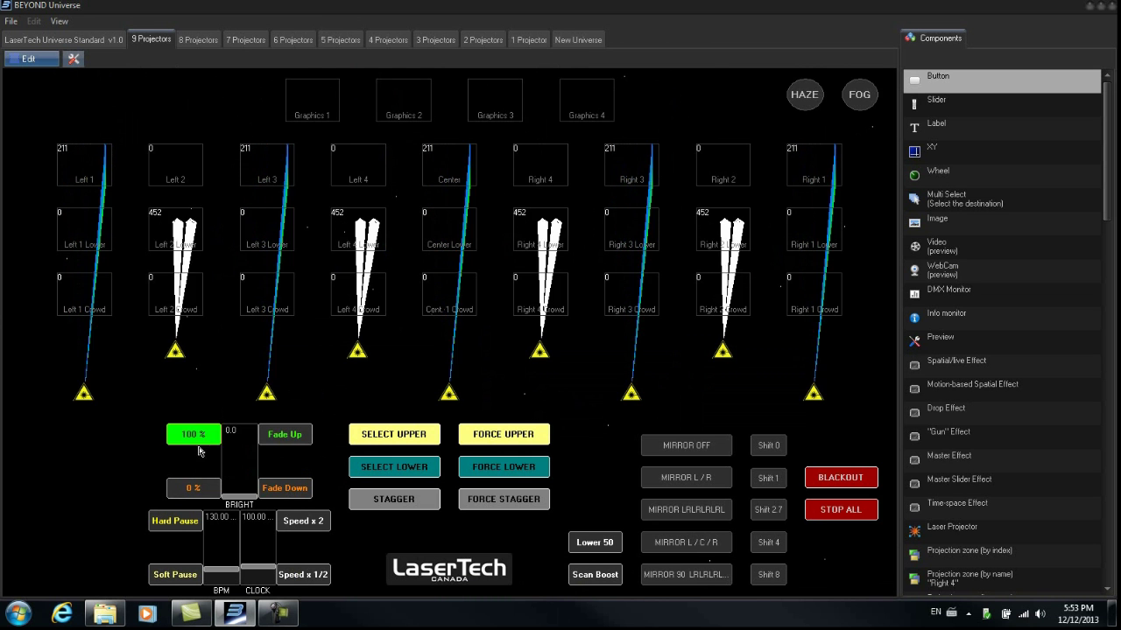
click(188, 493)
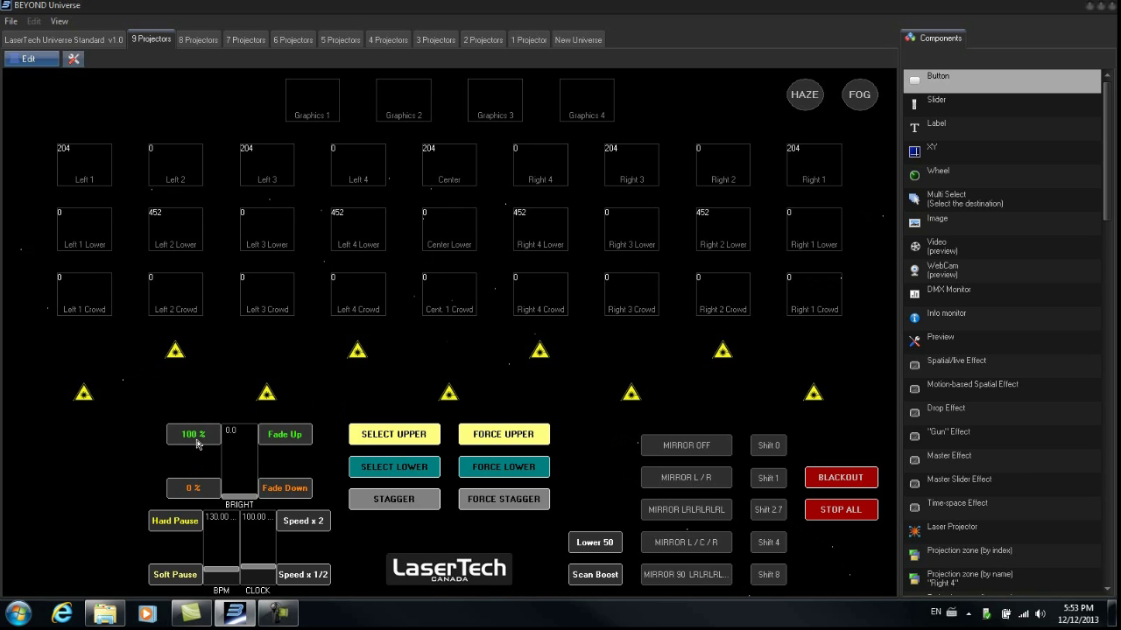
click(194, 438)
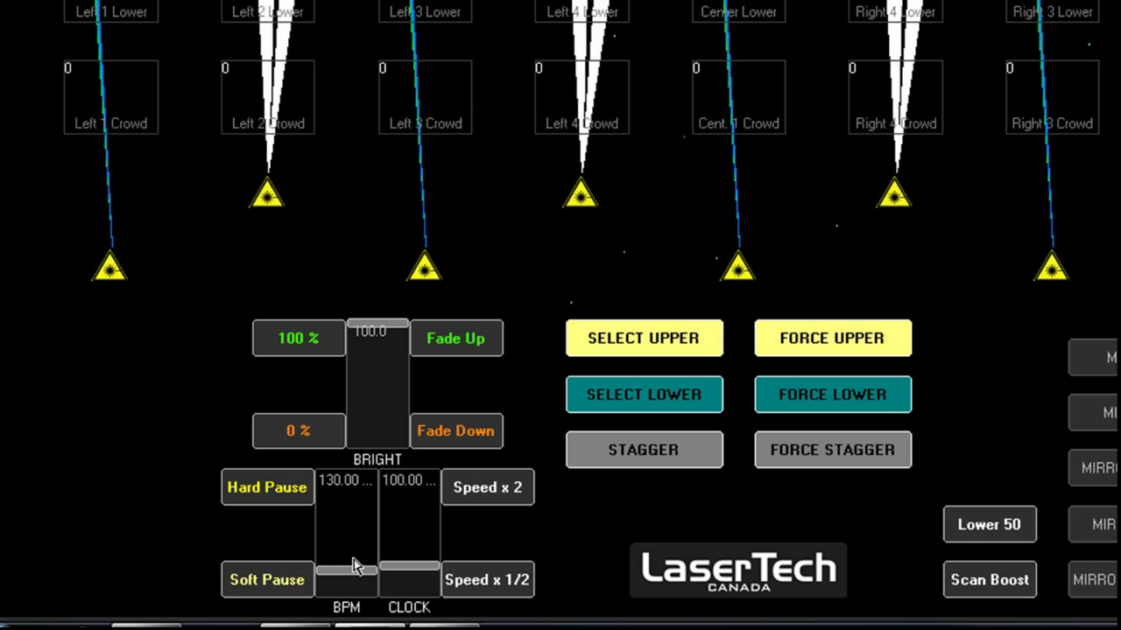
- Raise and readjust the BPM tempo and lower the CLOCK speed, settling at 130.00 BPM
drag(363, 579, 421, 505)
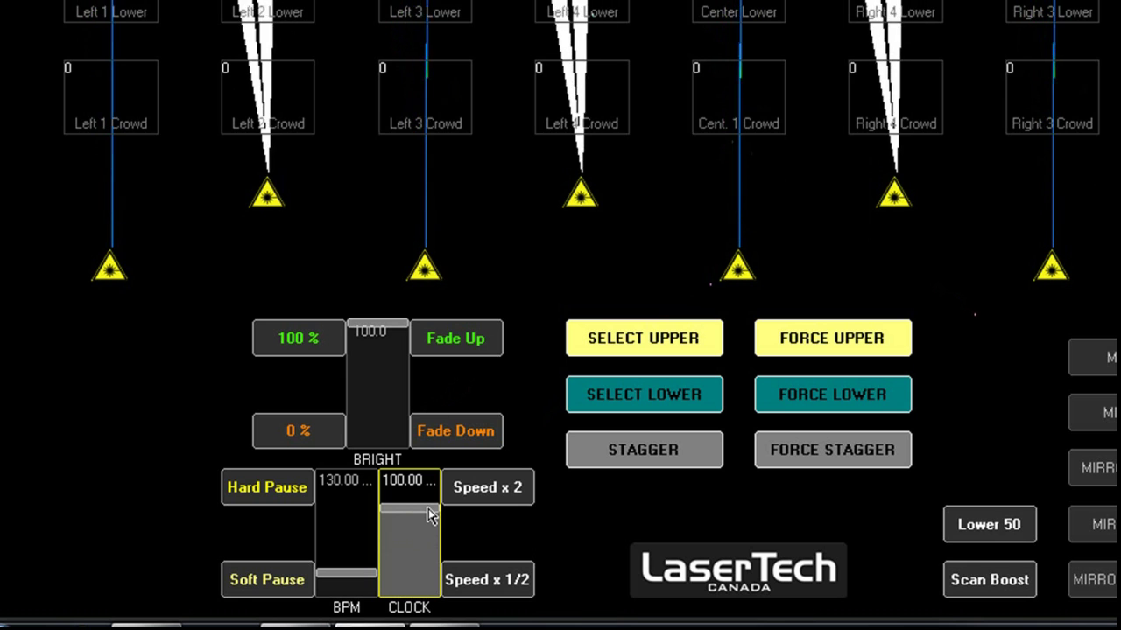
drag(428, 537, 423, 558)
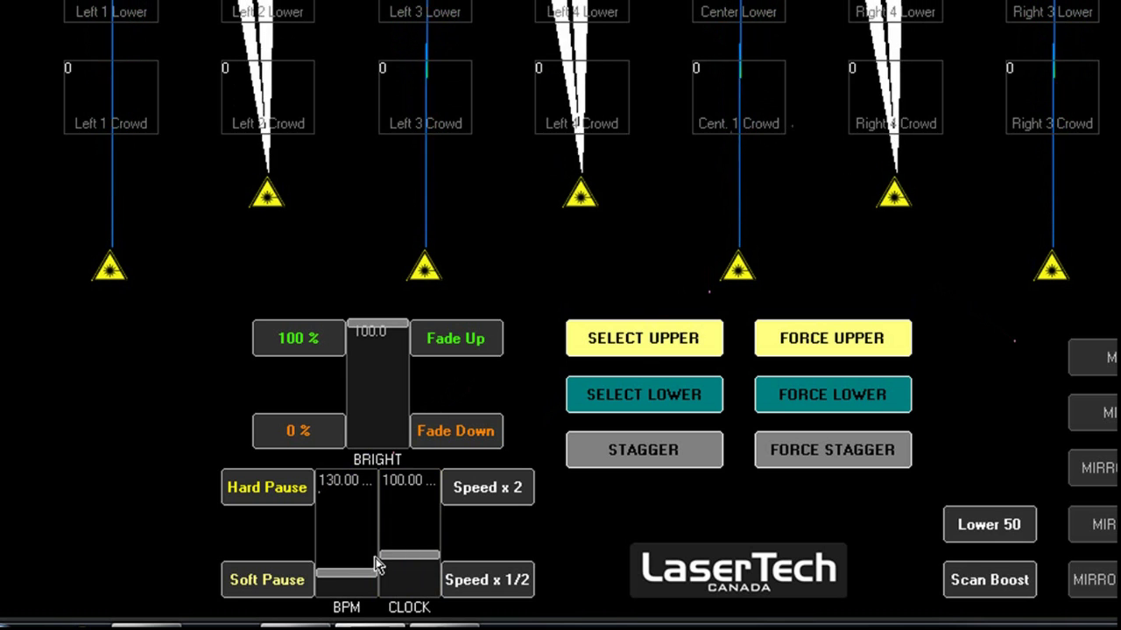
mouse_move(355, 583)
mouse_down()
mouse_move(375, 507)
mouse_move(359, 569)
mouse_up()
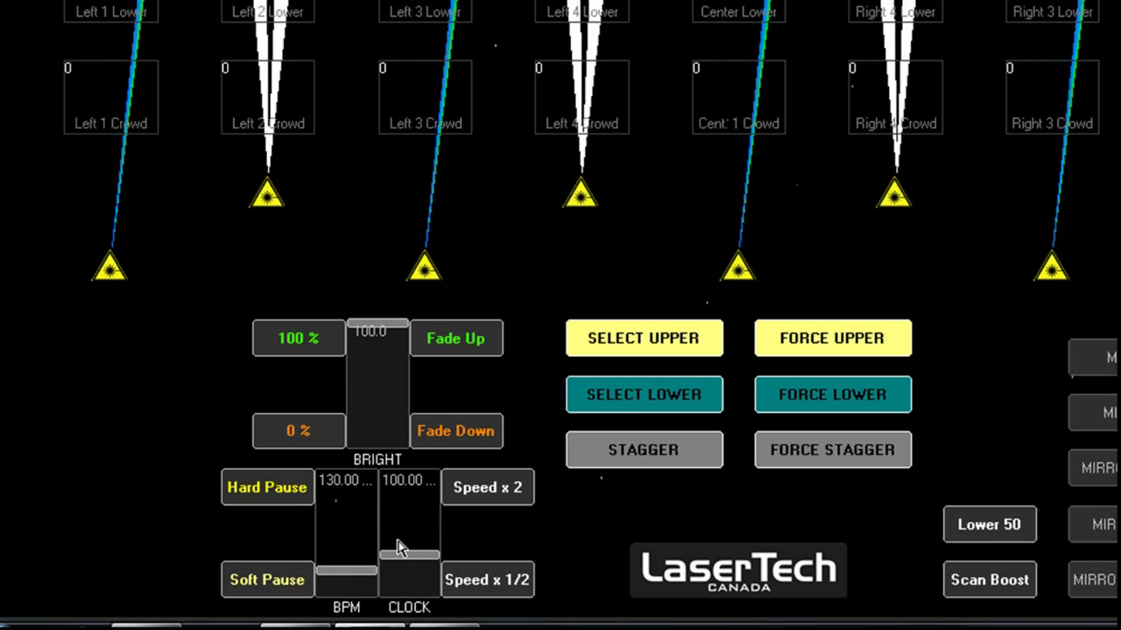
- Nudge CLOCK down and BPM up, then alternate Hard Pause and Soft Pause to freeze and resume the beams
click(401, 554)
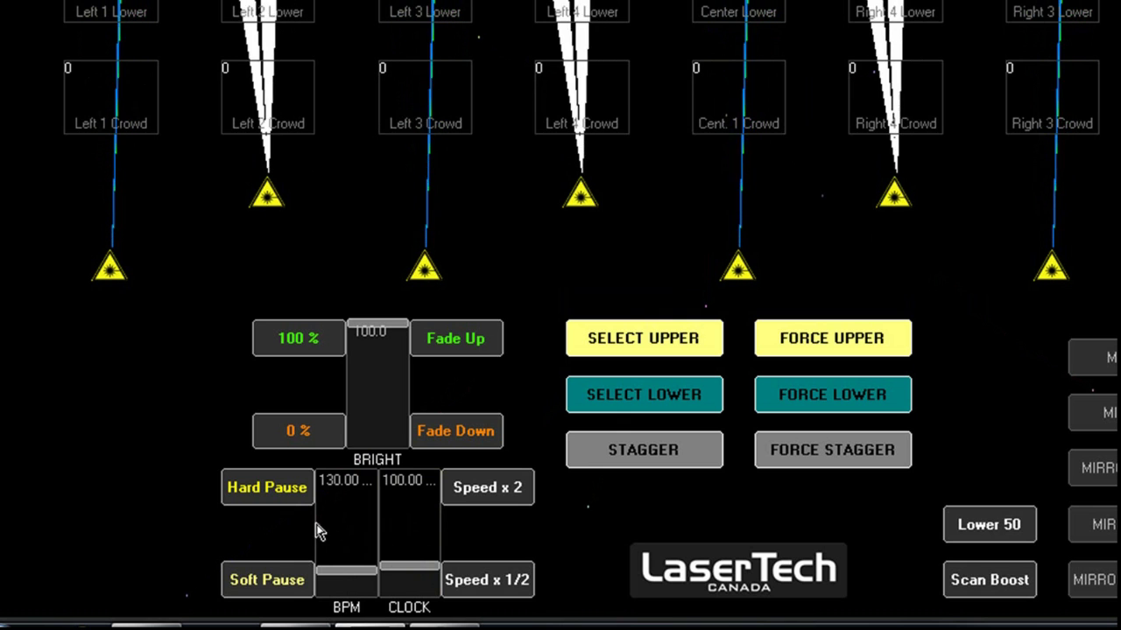
drag(346, 579, 341, 547)
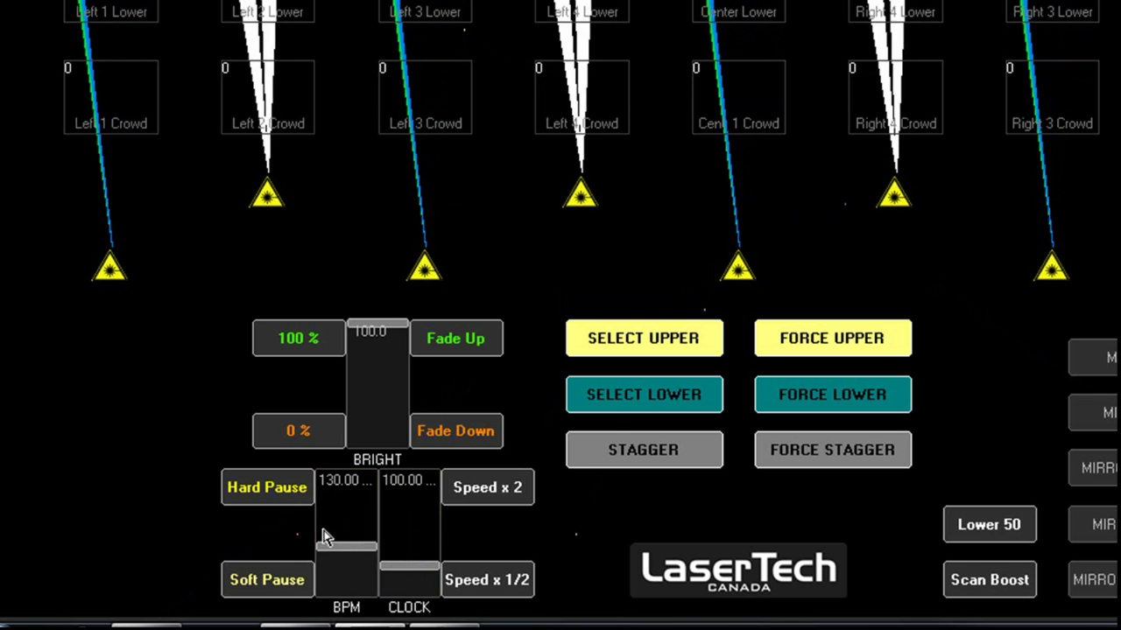
click(296, 496)
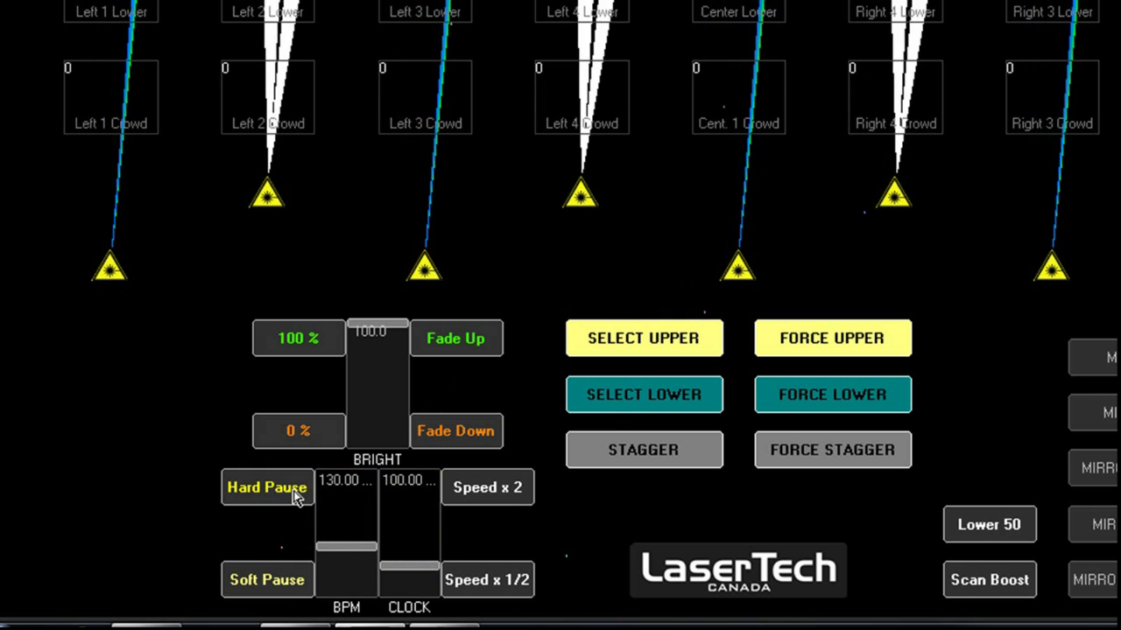
click(285, 594)
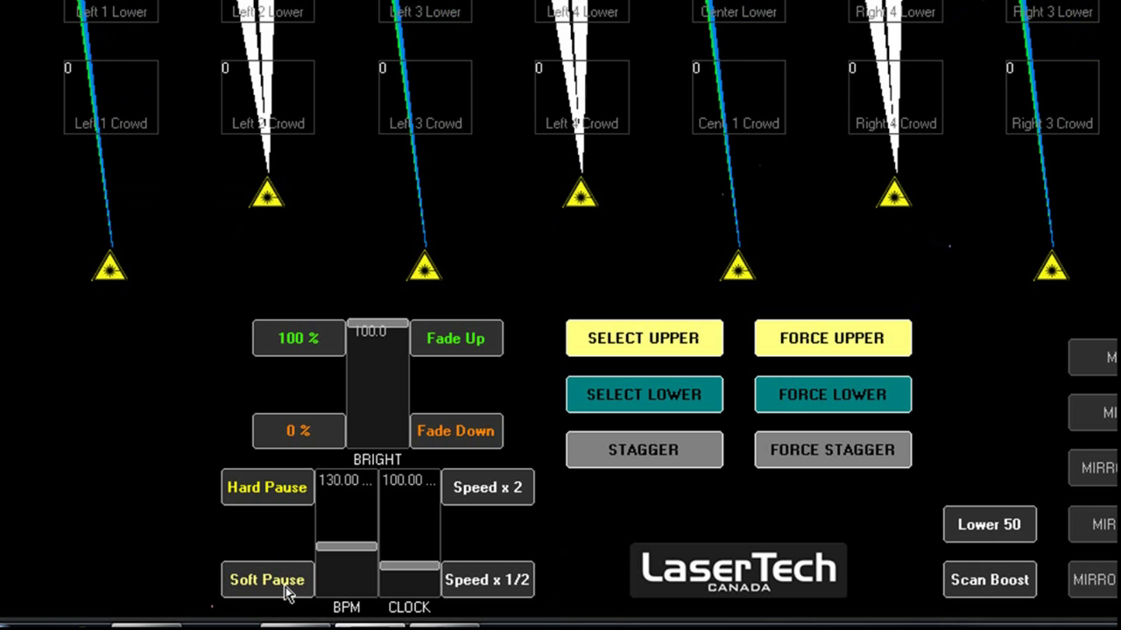
click(281, 497)
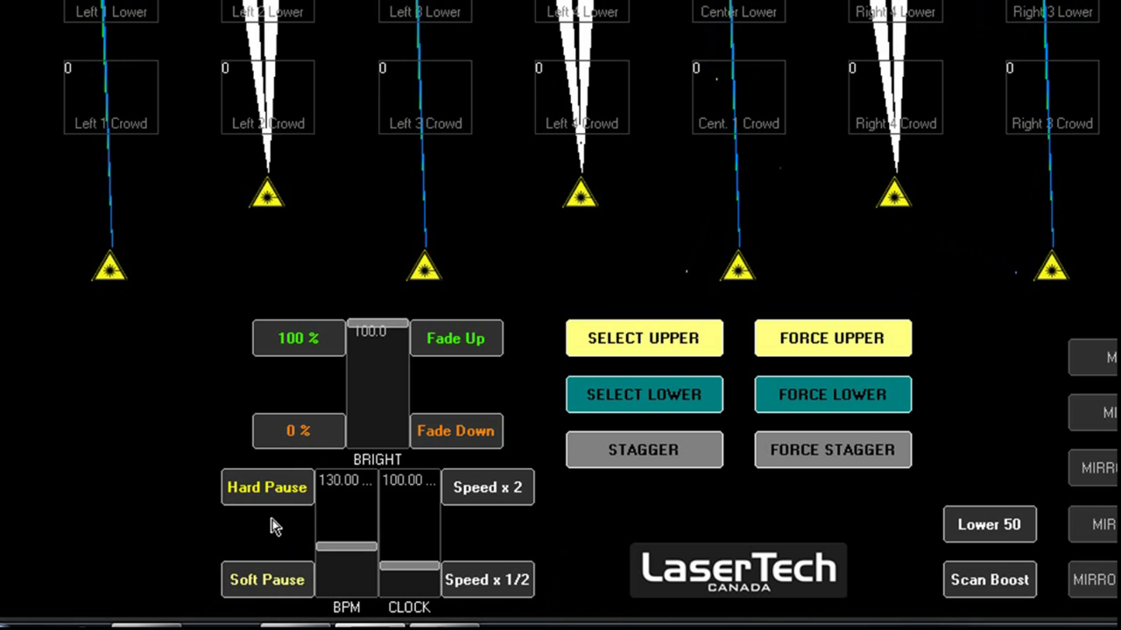
click(281, 591)
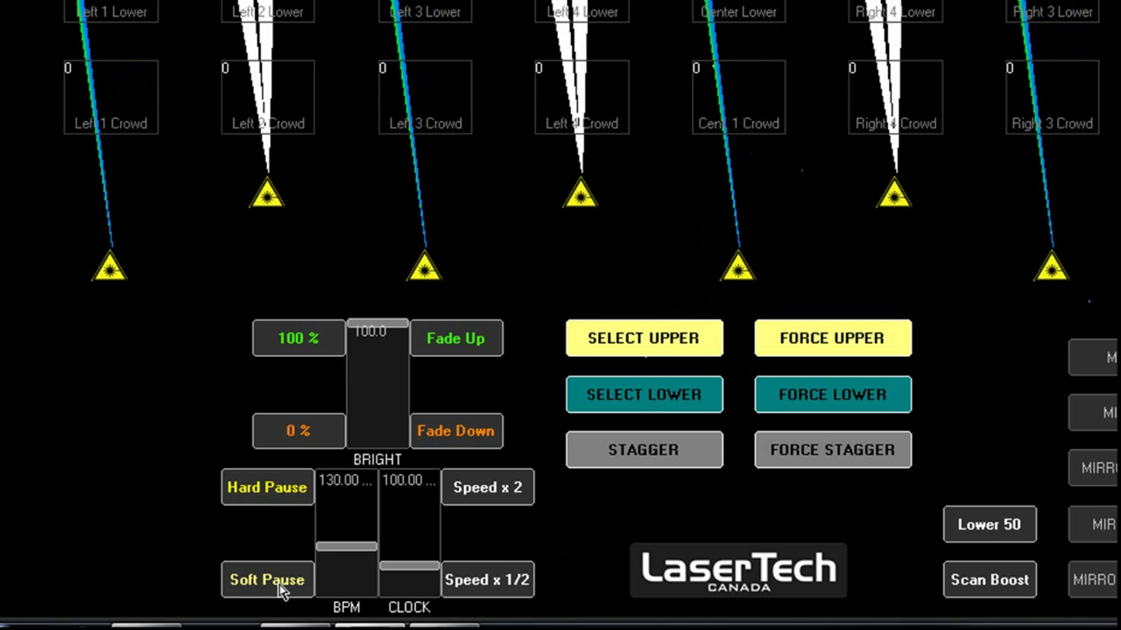
click(281, 498)
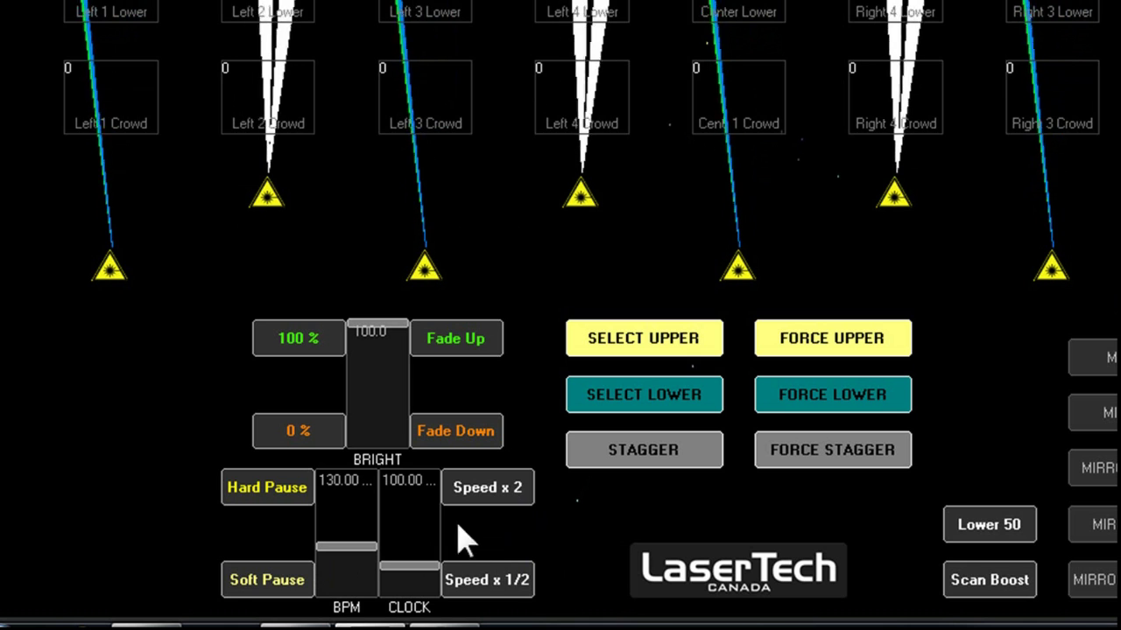
- Drop BPM to minimum, then twice apply Speed x 2 twice followed by Speed x 1/2 twice
click(348, 568)
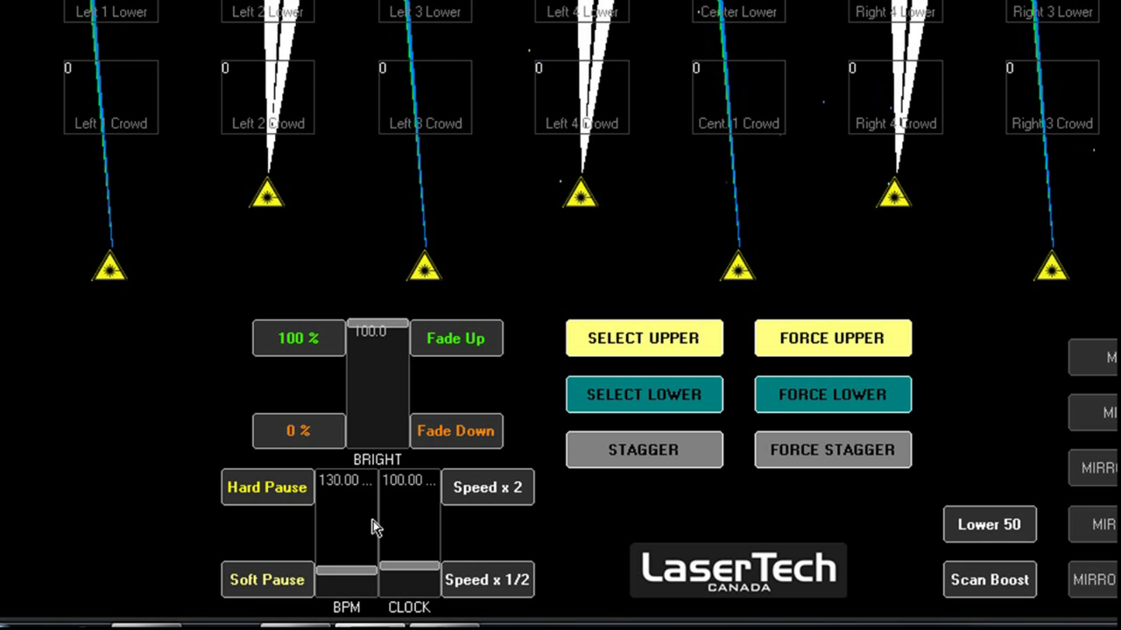
click(513, 494)
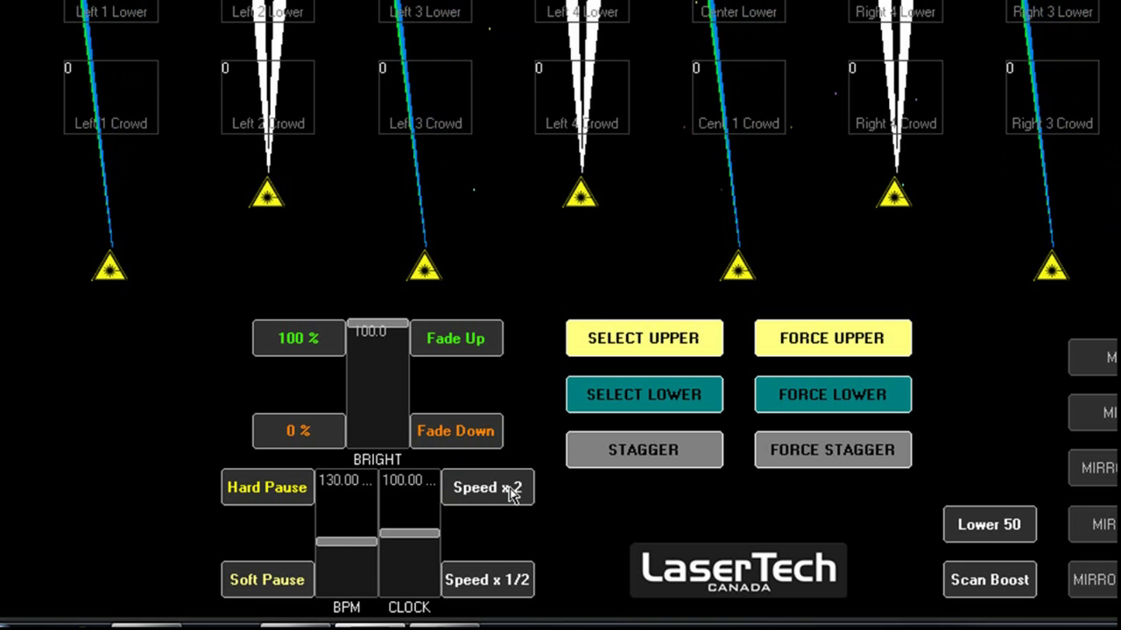
click(513, 495)
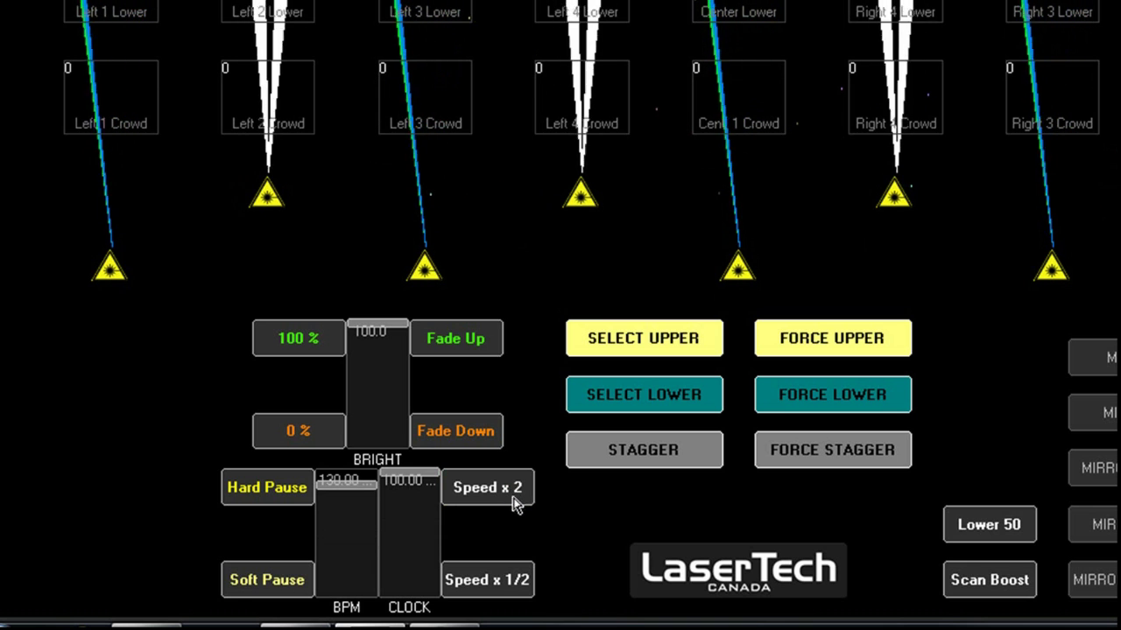
click(495, 582)
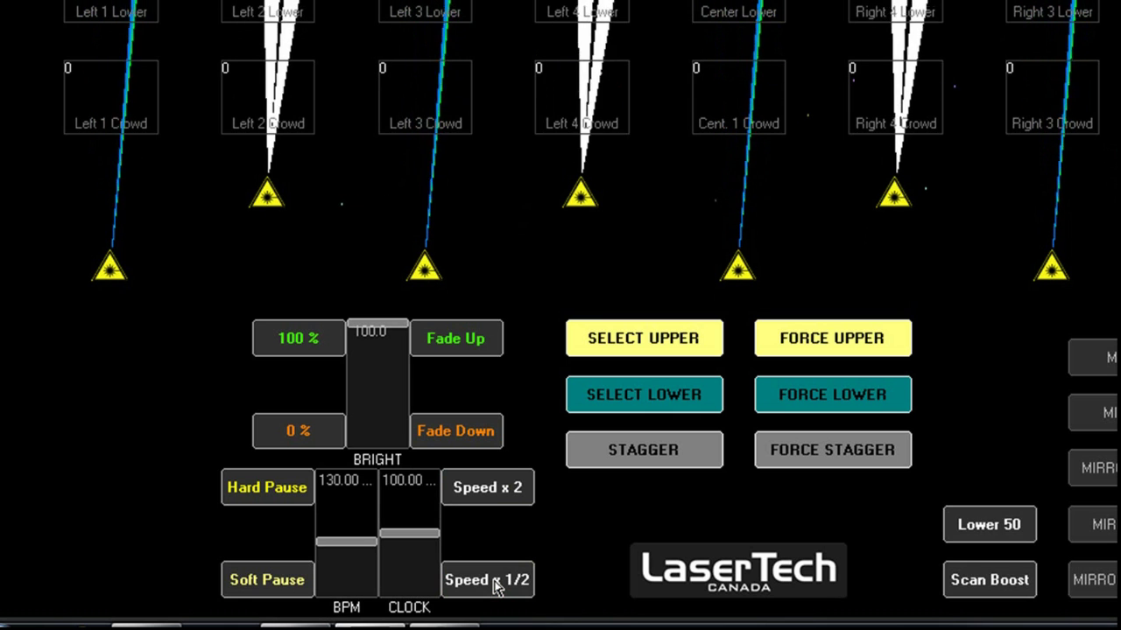
click(495, 585)
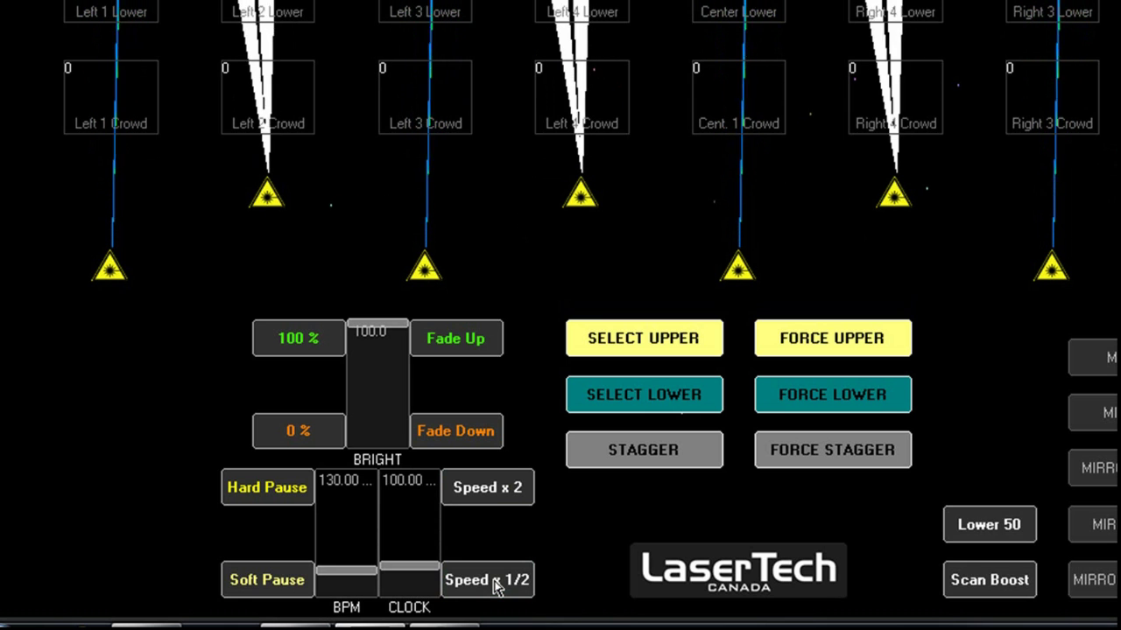
click(492, 496)
click(492, 495)
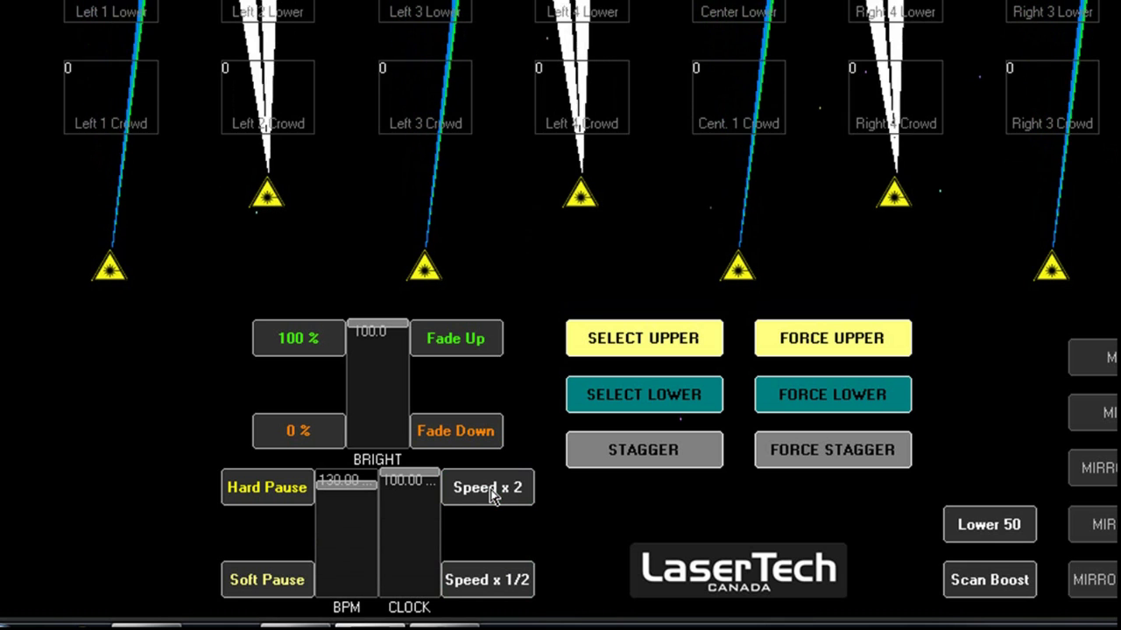
click(499, 581)
click(499, 585)
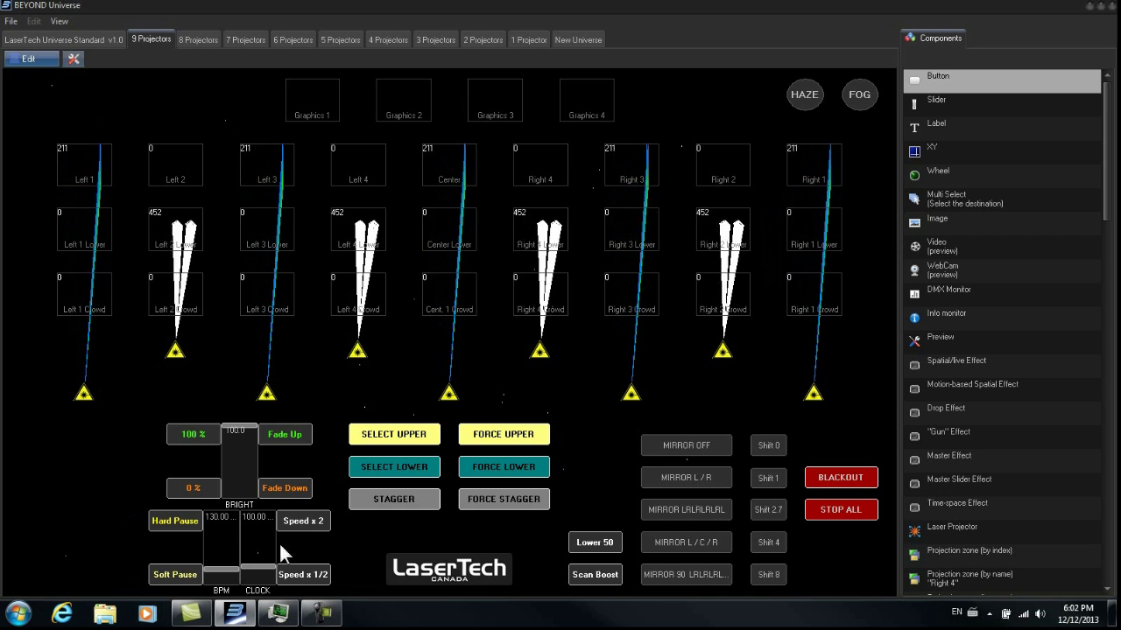
- Restore the BEYOND Universe panel from full screen and shift it slightly to reveal the main workspace
click(1100, 6)
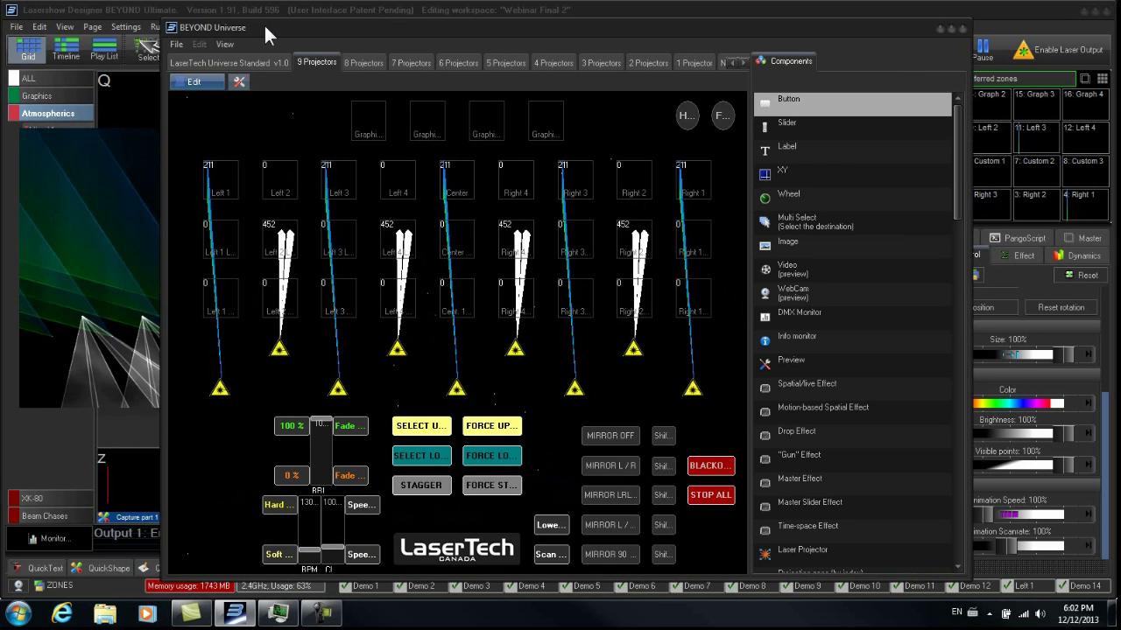
drag(265, 27, 284, 35)
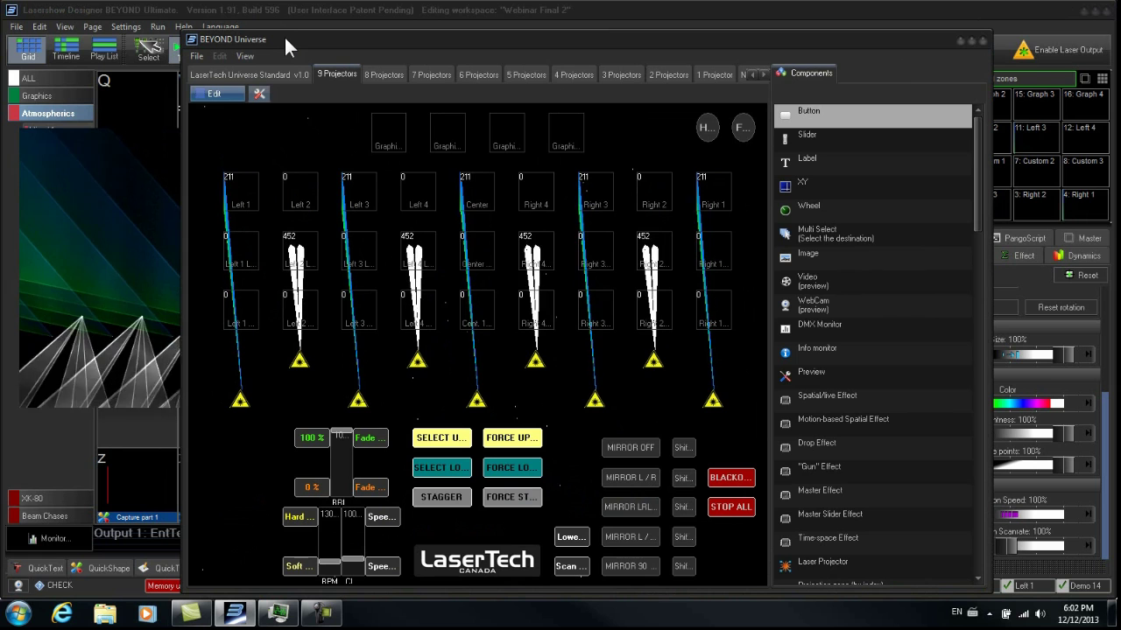
- Black out all laser output and open Settings > Configuration on the Live Control tab
click(716, 477)
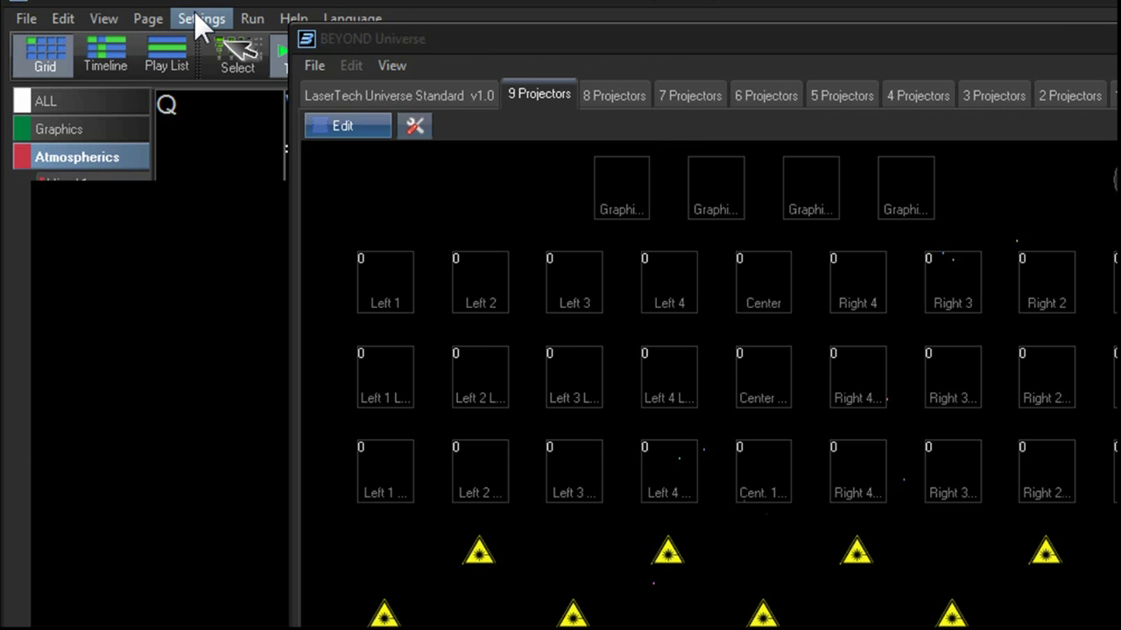
click(125, 28)
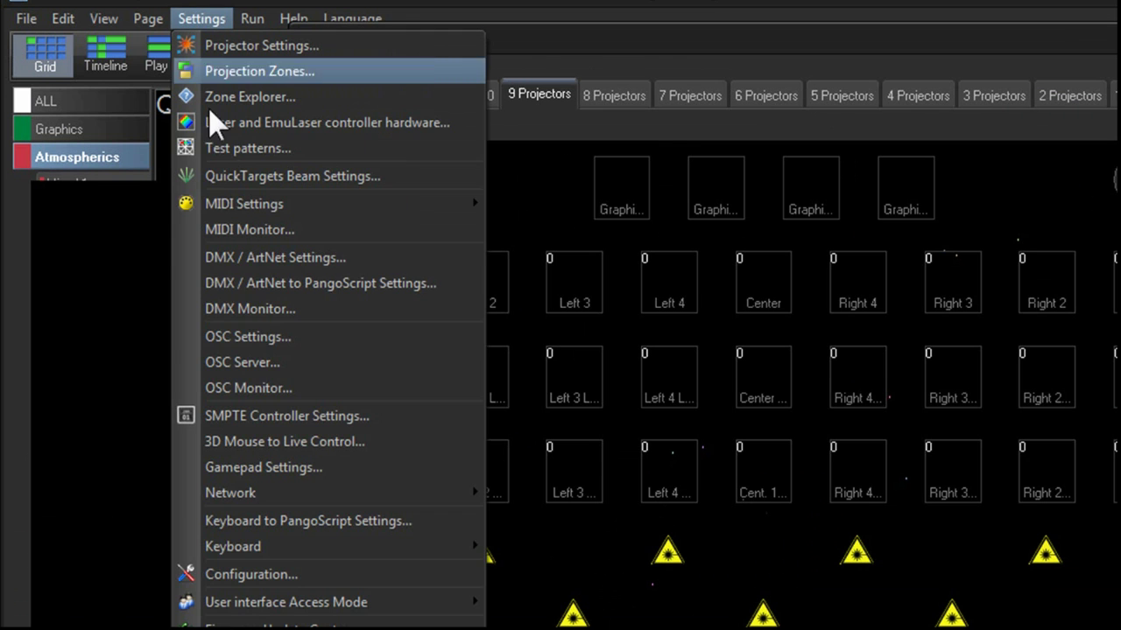
click(294, 571)
click(791, 251)
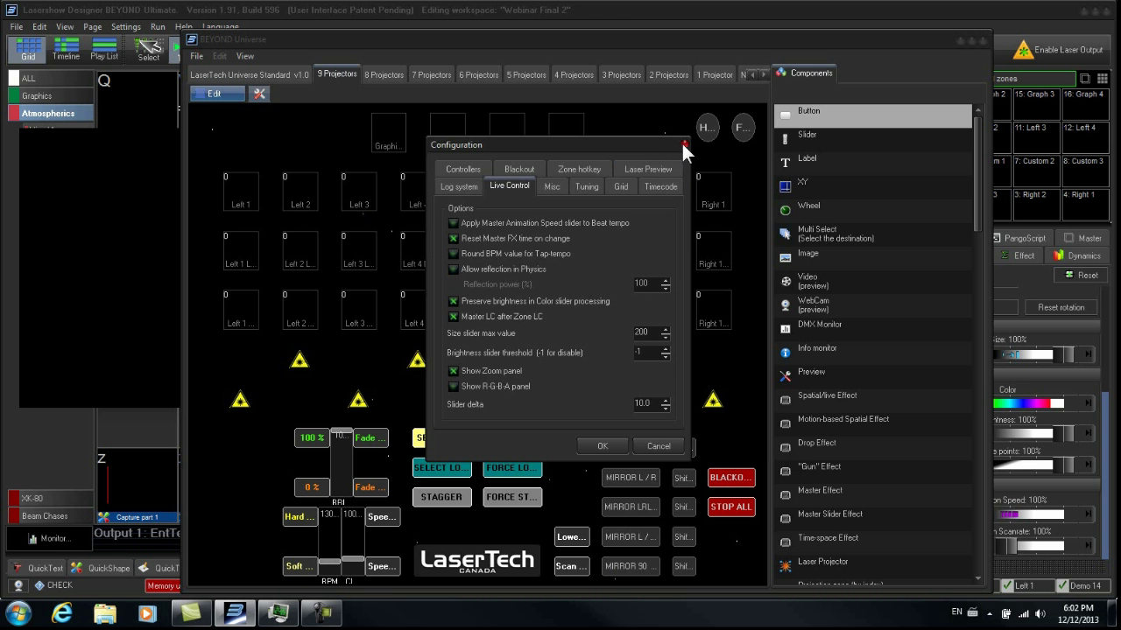
- Close Configuration, restore the Universe panel as a window moved down-right, and select the upper projectors
click(776, 32)
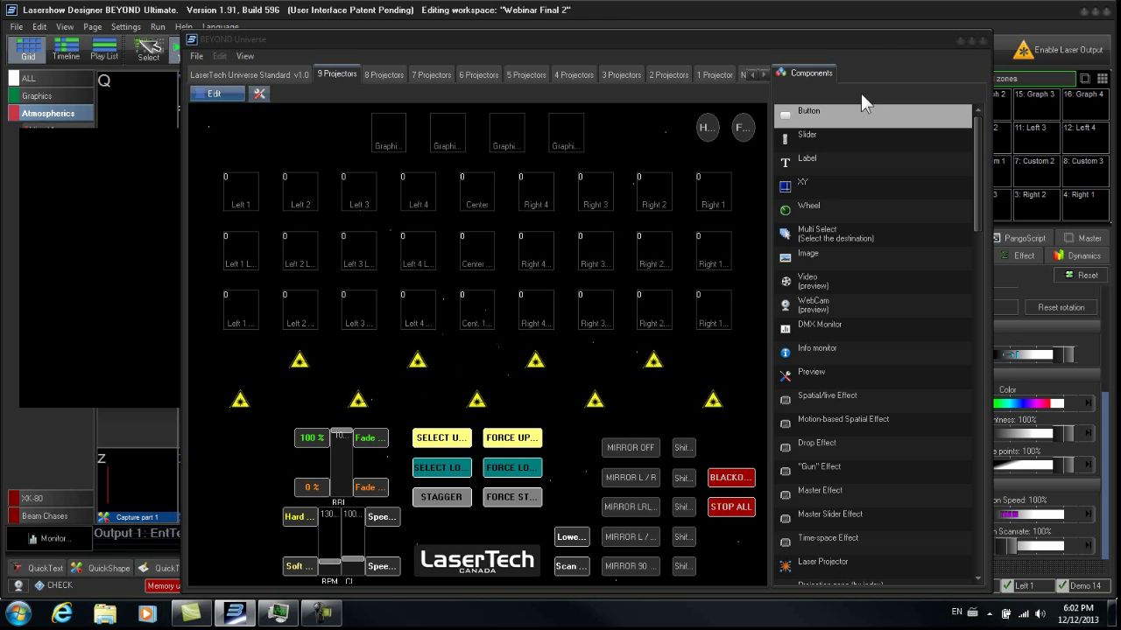
drag(812, 42, 804, 40)
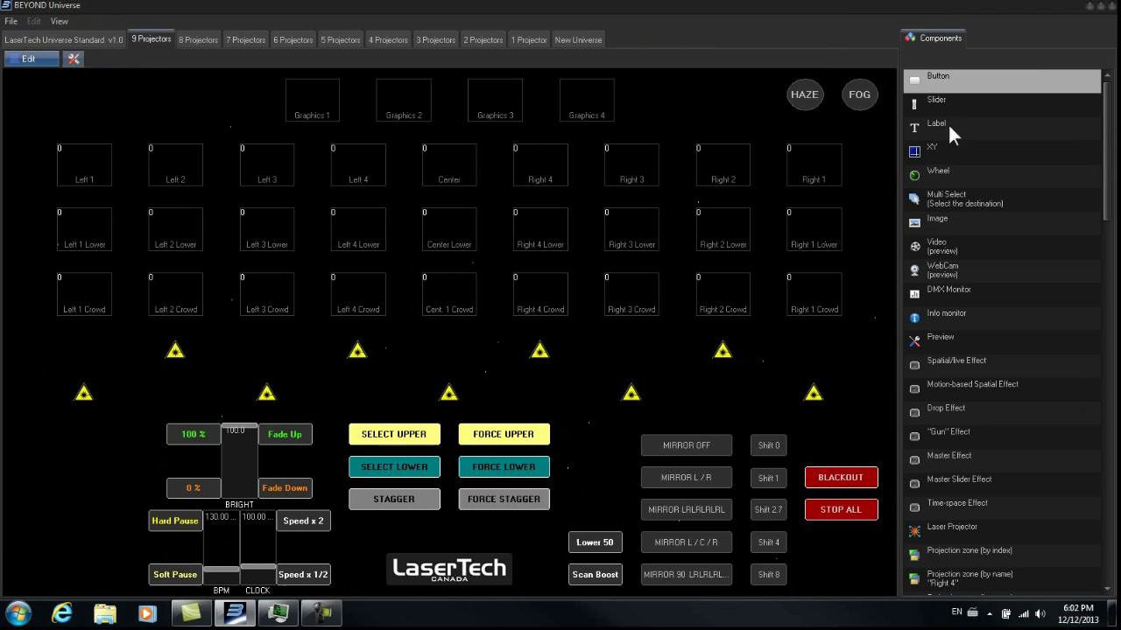
click(1102, 6)
drag(834, 22, 844, 121)
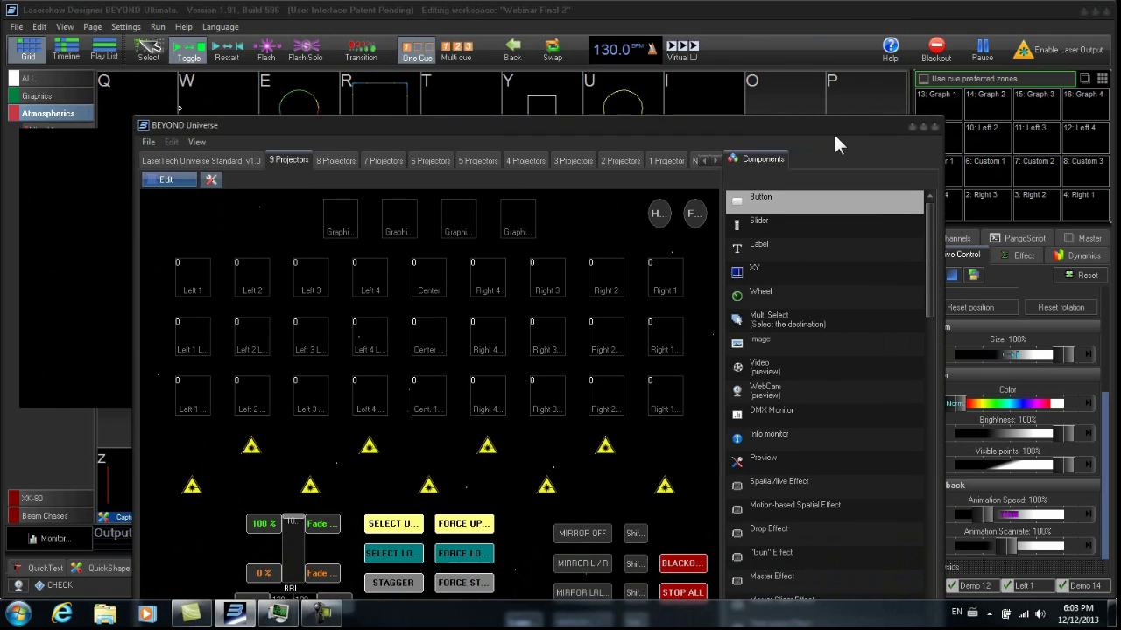
click(405, 525)
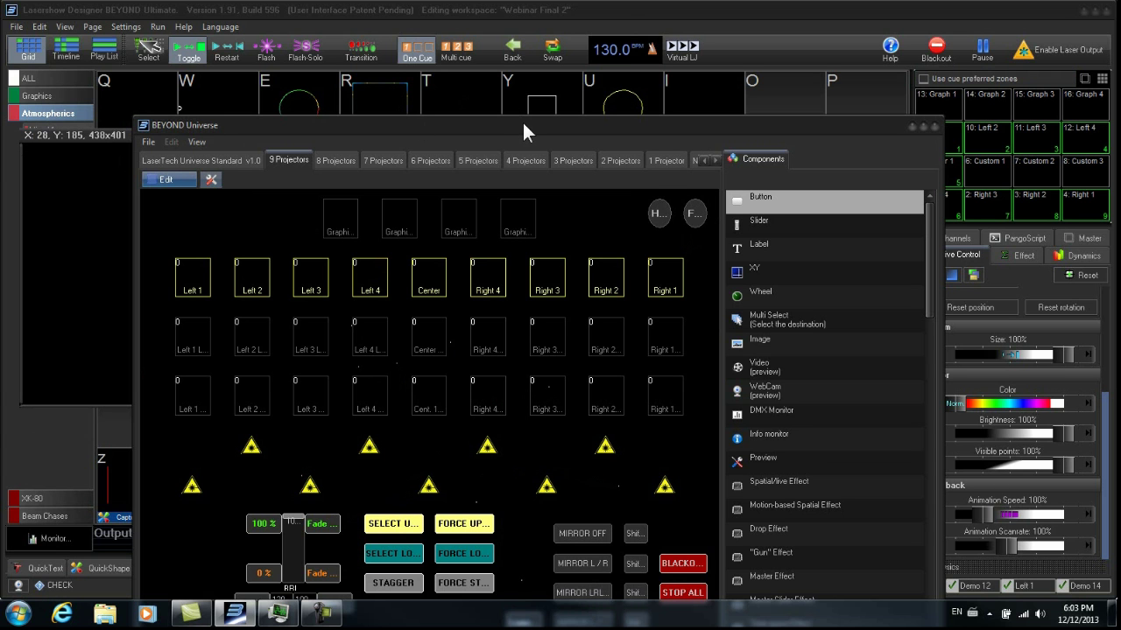
- Play the Test cue on the upper projectors, maximize the panel, and toggle Lower 50 on then off
drag(522, 120, 399, 20)
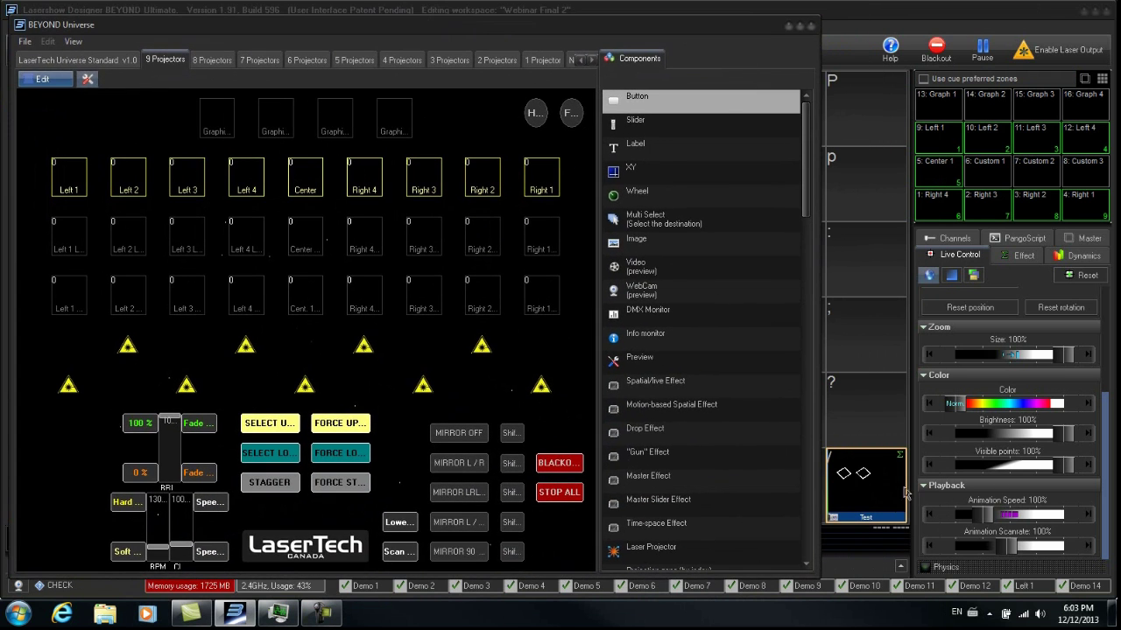
click(872, 487)
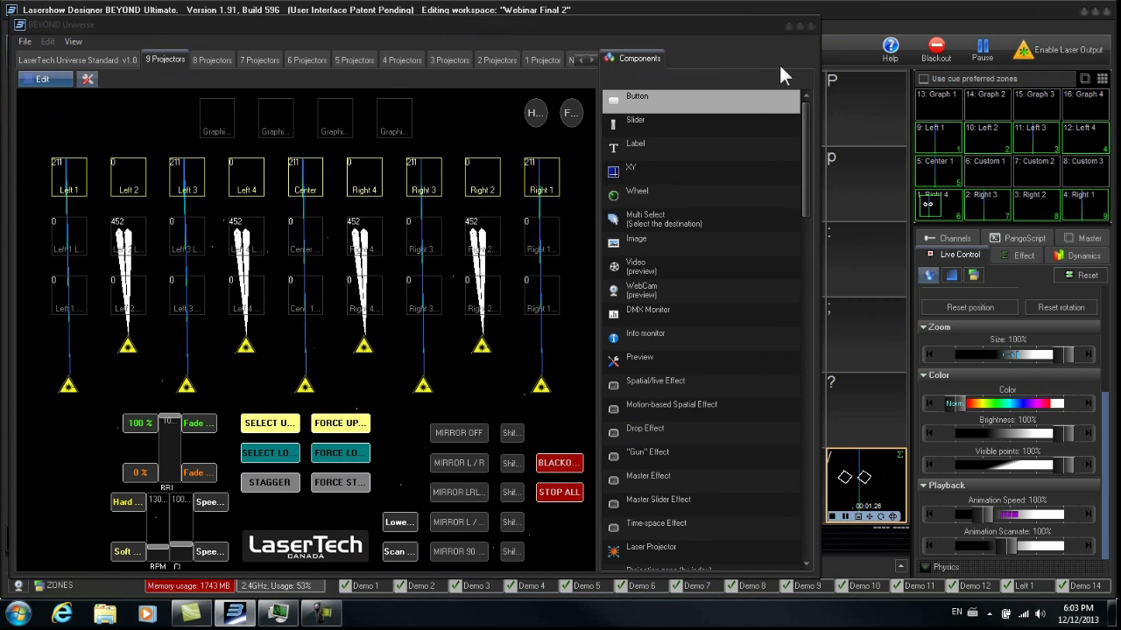
click(800, 25)
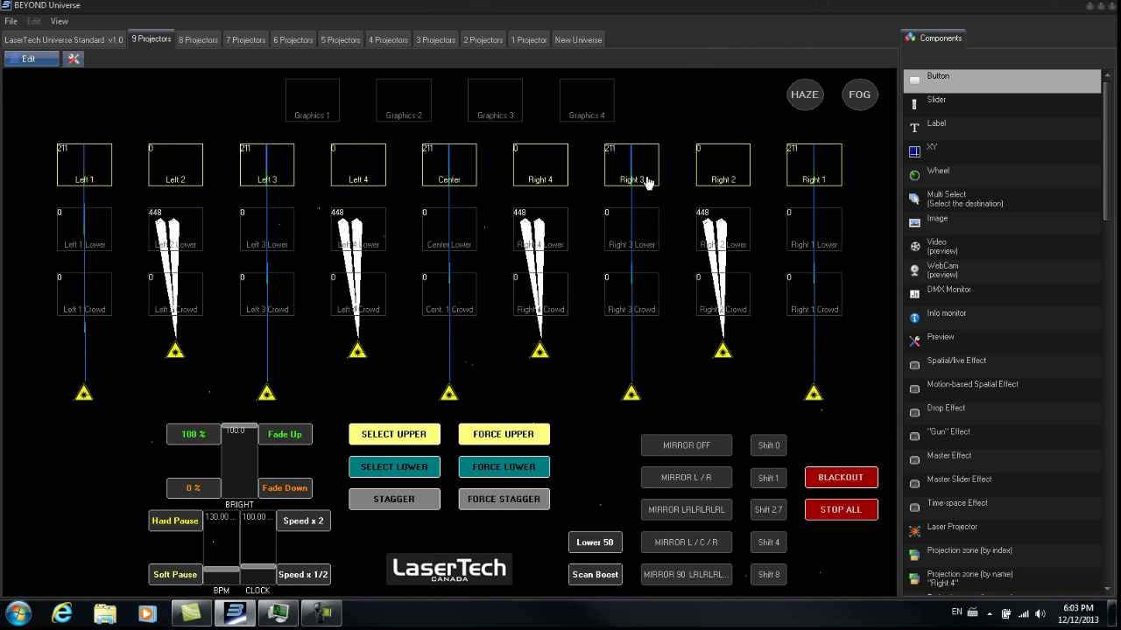
click(584, 544)
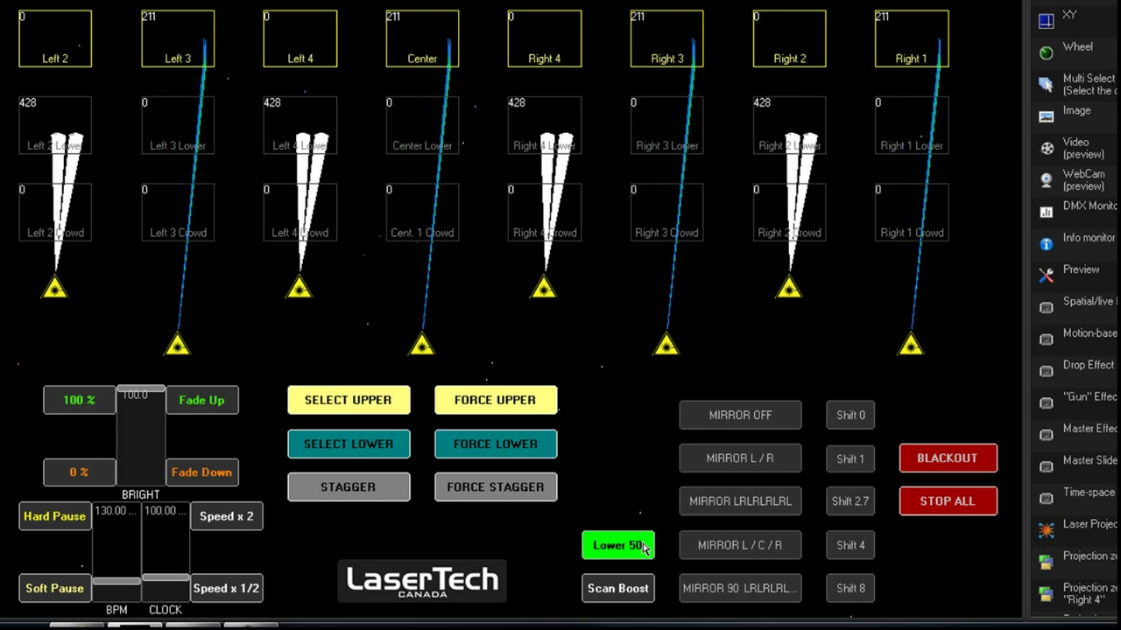
click(644, 546)
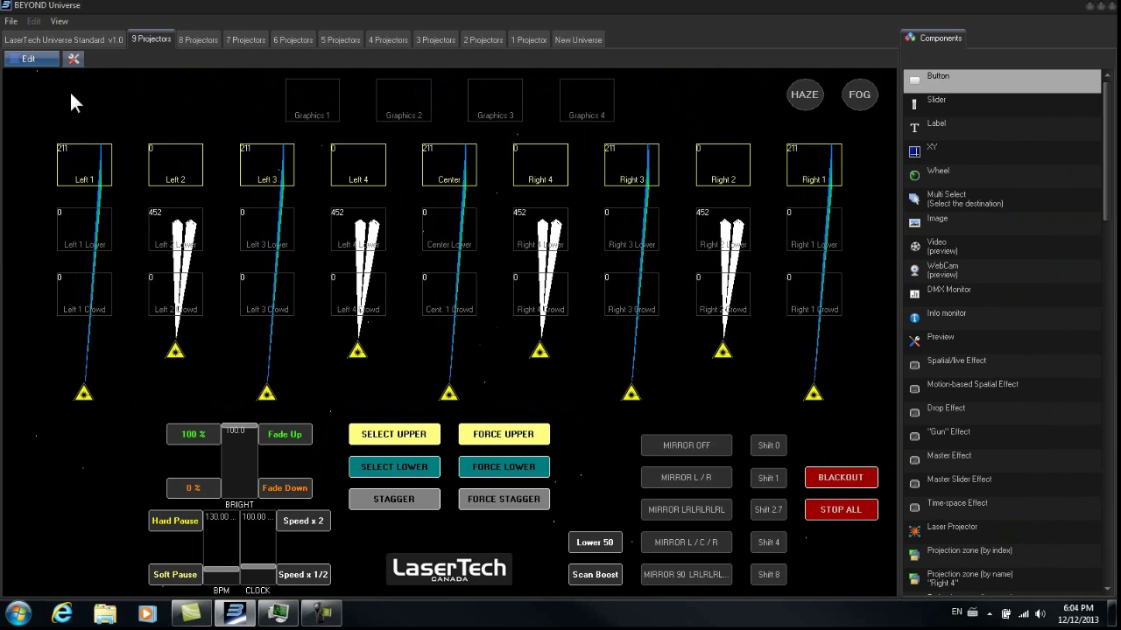
- In edit mode, select Scan Boost and open its PangoScript from the Inspector
click(34, 57)
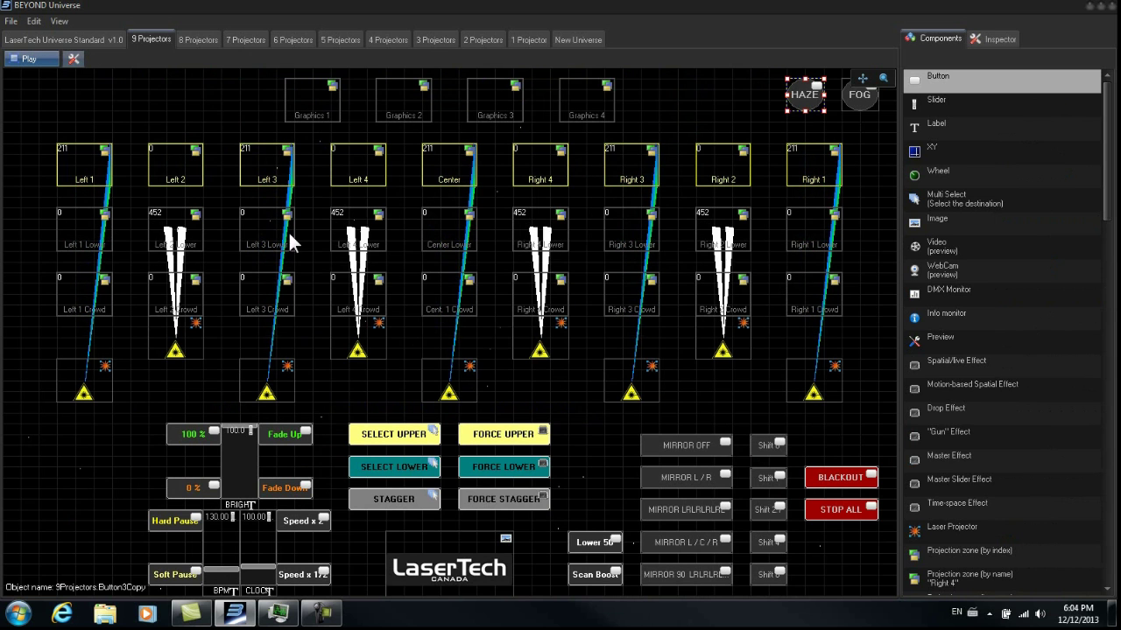
click(596, 574)
click(998, 38)
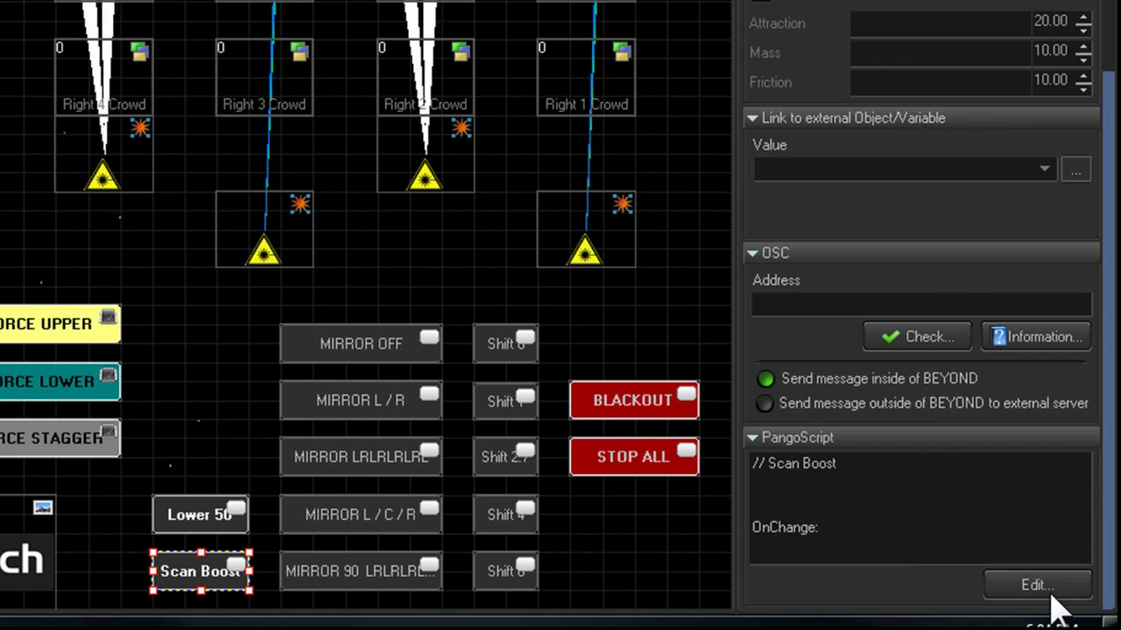
click(1050, 595)
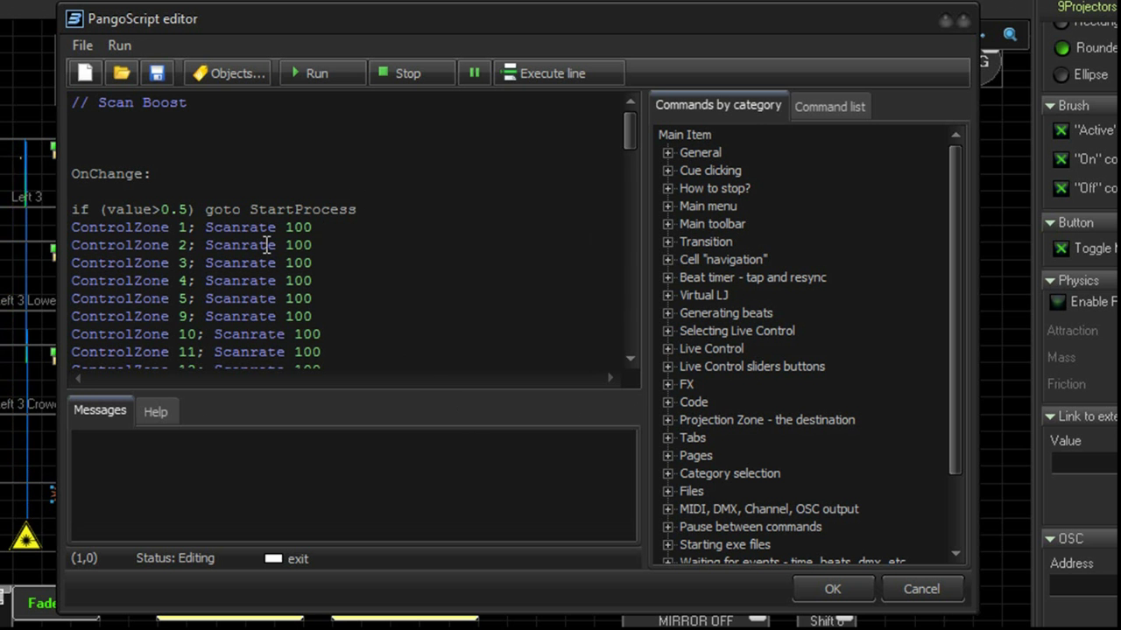
- Scroll through the Scan Boost Scanrate 100 script maximized, then return to the panel at 100 % brightness
drag(631, 129, 629, 242)
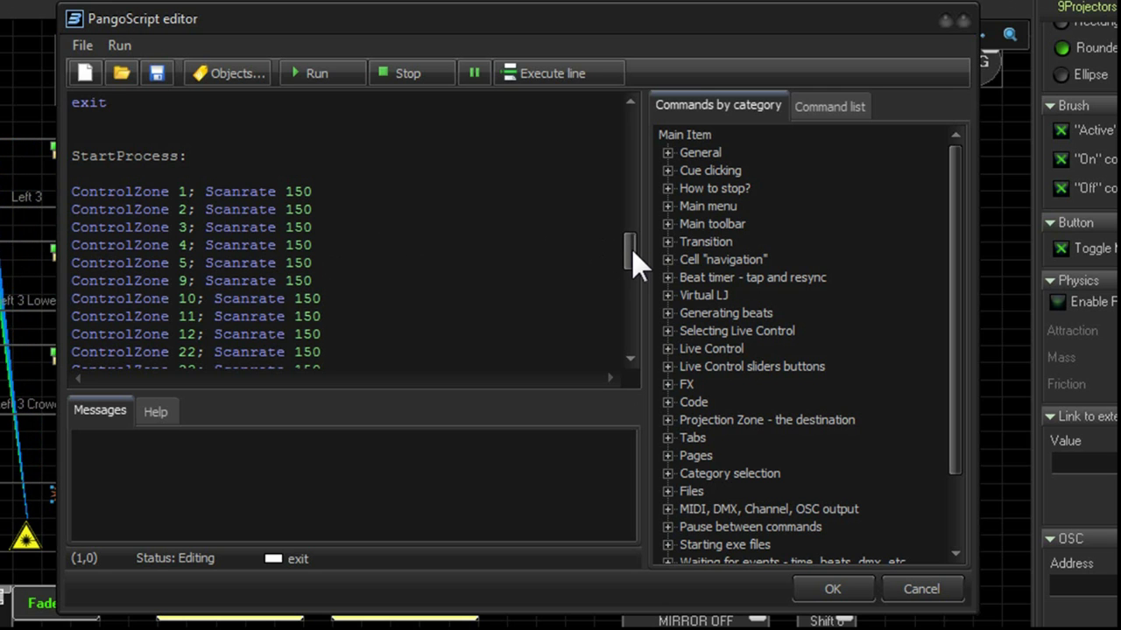
drag(632, 245, 651, 150)
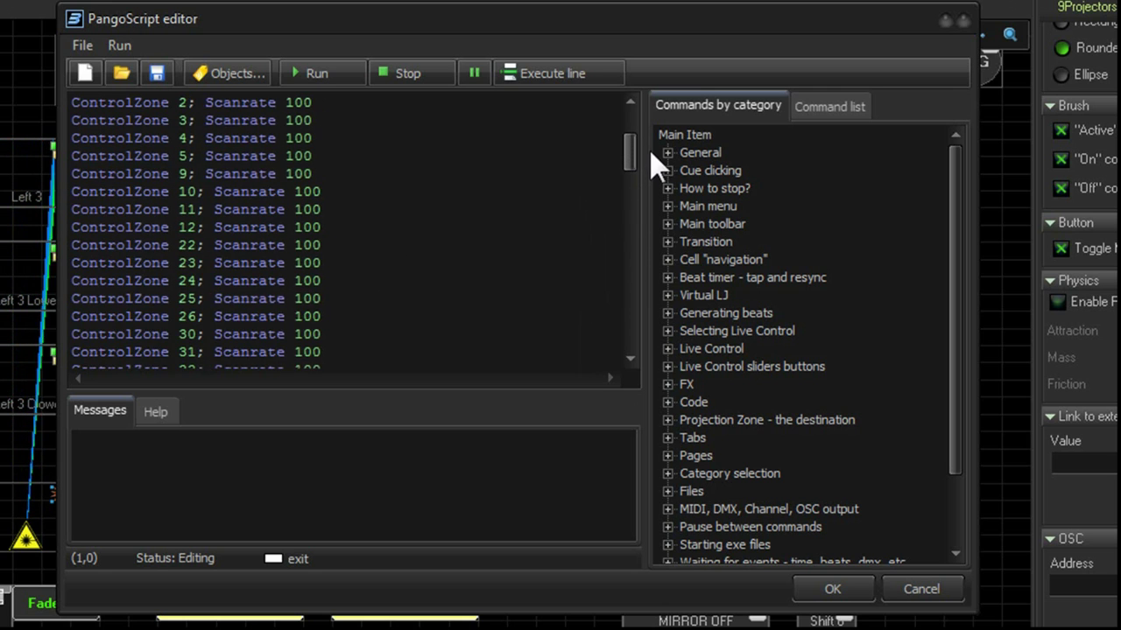
click(945, 20)
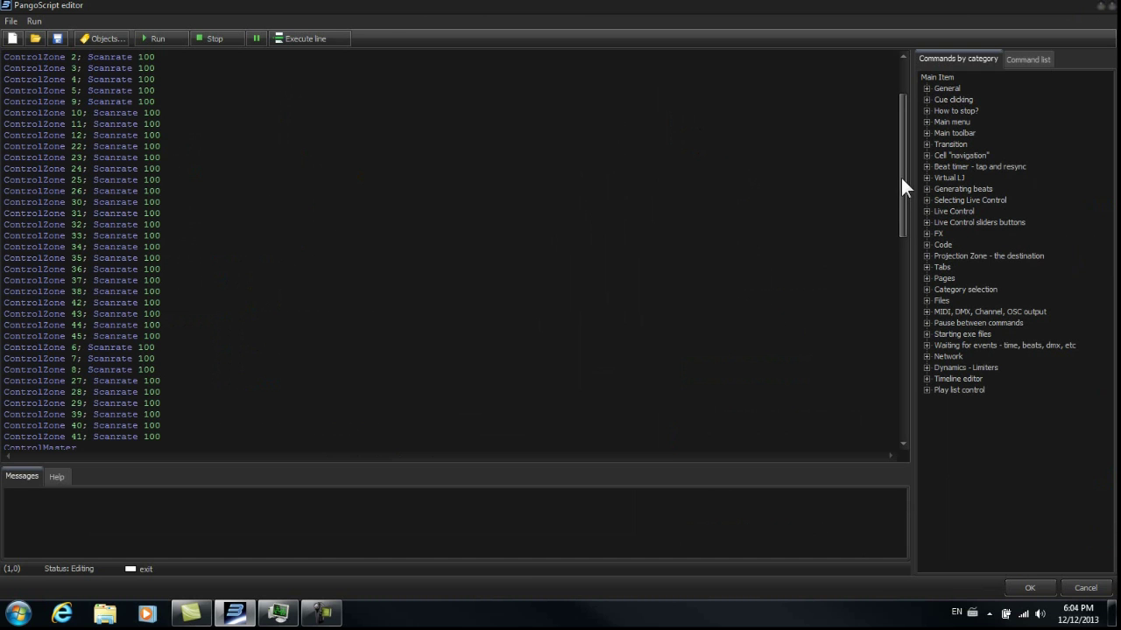
drag(1032, 207, 1044, 159)
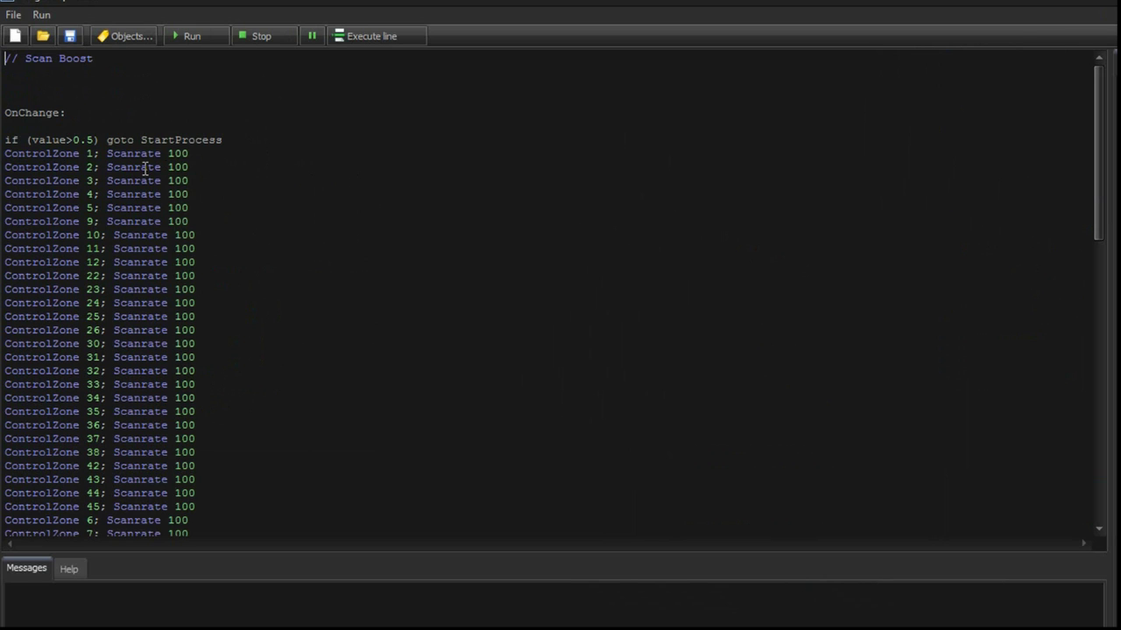
drag(1101, 181, 1073, 398)
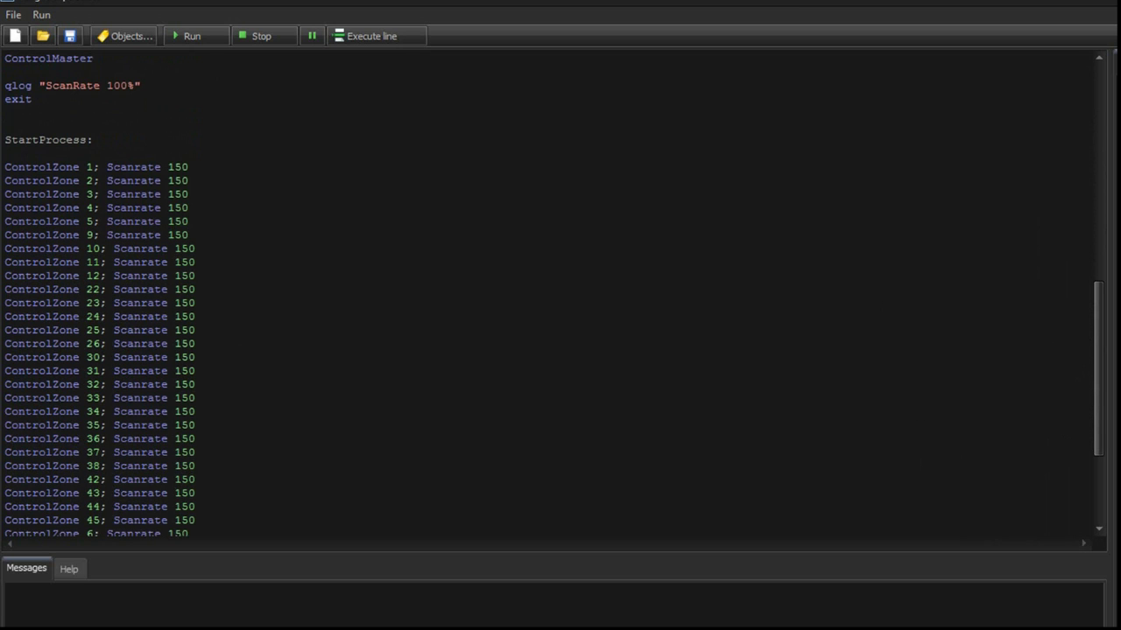
drag(1095, 407, 1112, 201)
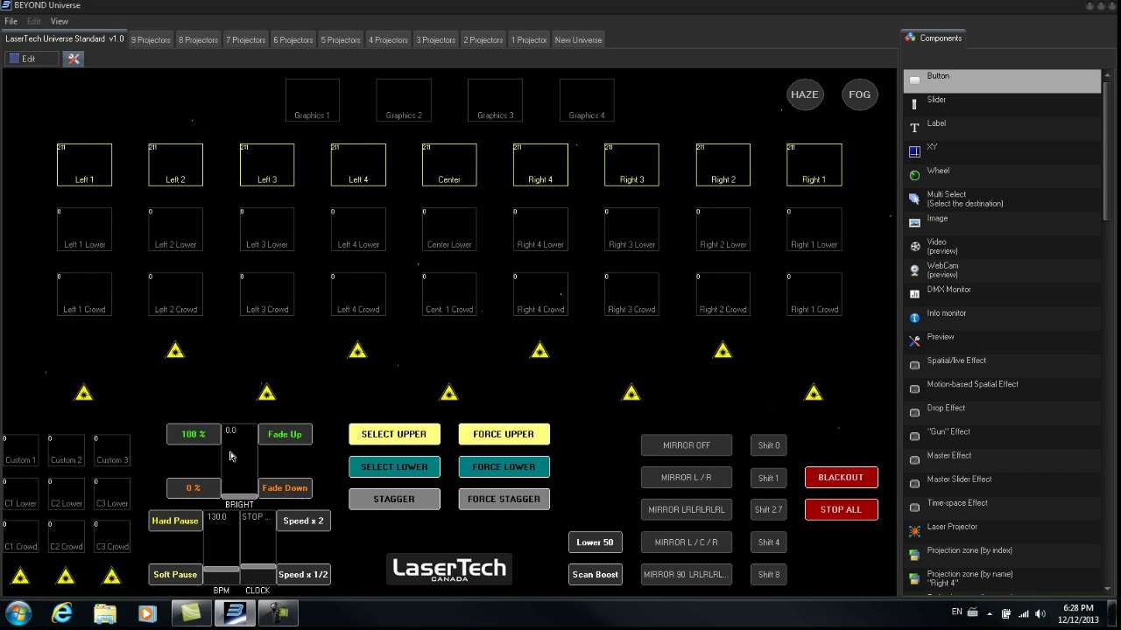
click(208, 437)
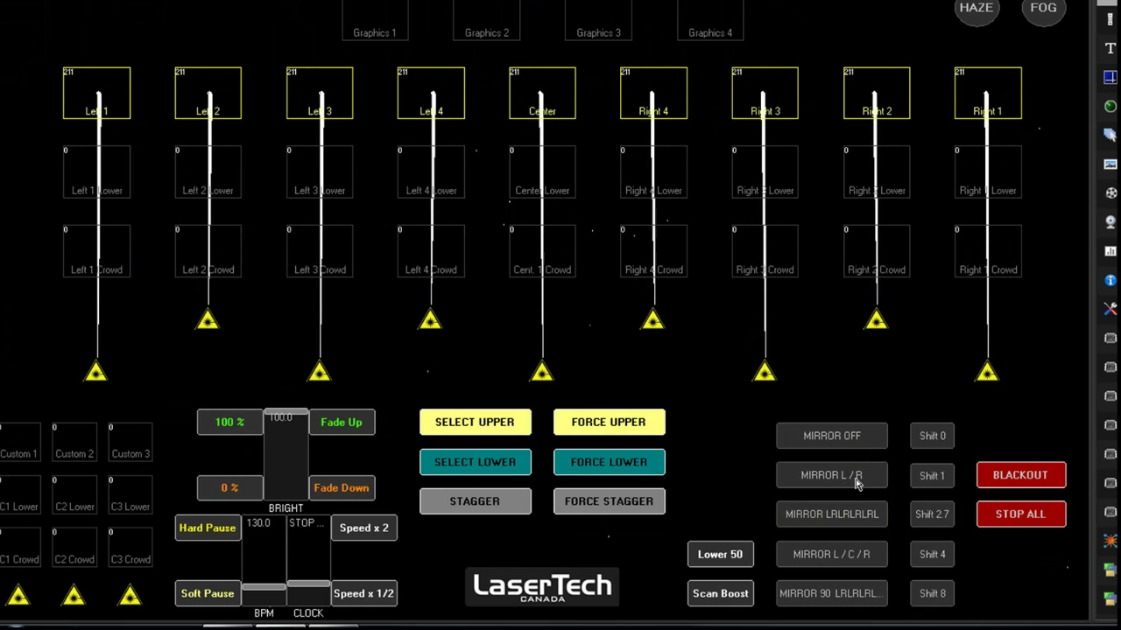
- Cycle the beams through MIRROR LRLRLRL, L/C/R and 90, then move the panel to uncover the cue grid
click(877, 519)
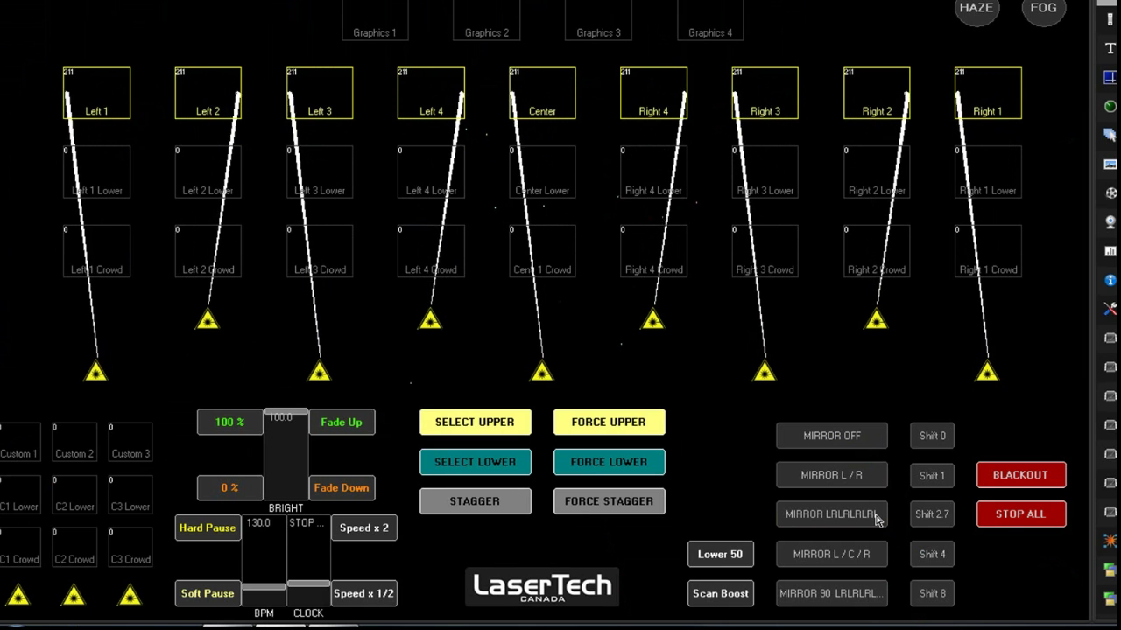
click(871, 560)
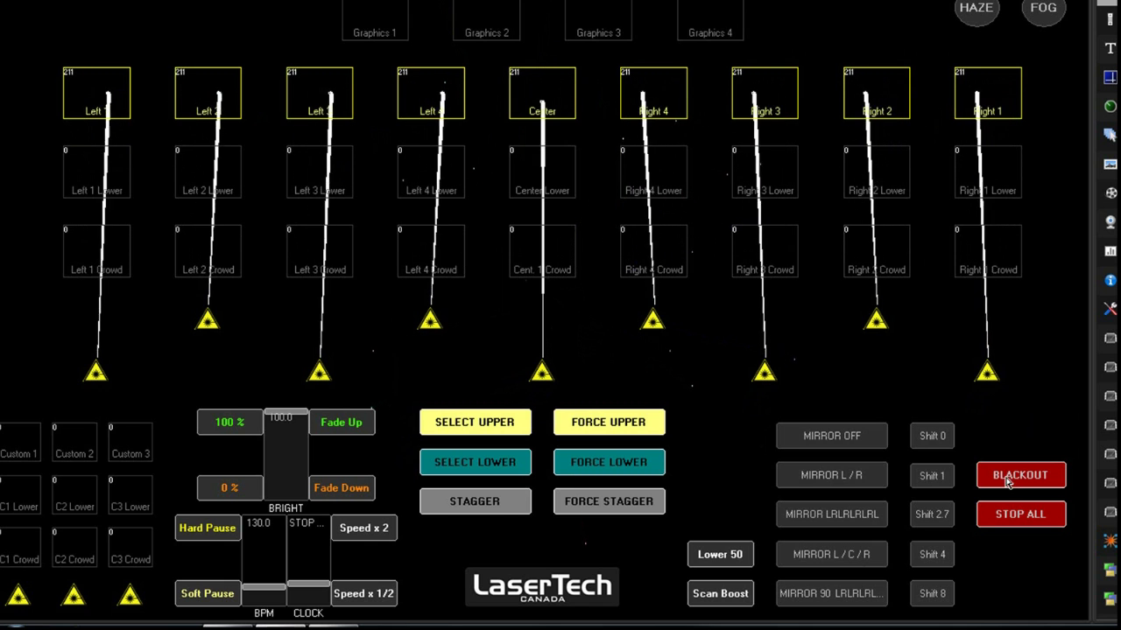
click(845, 602)
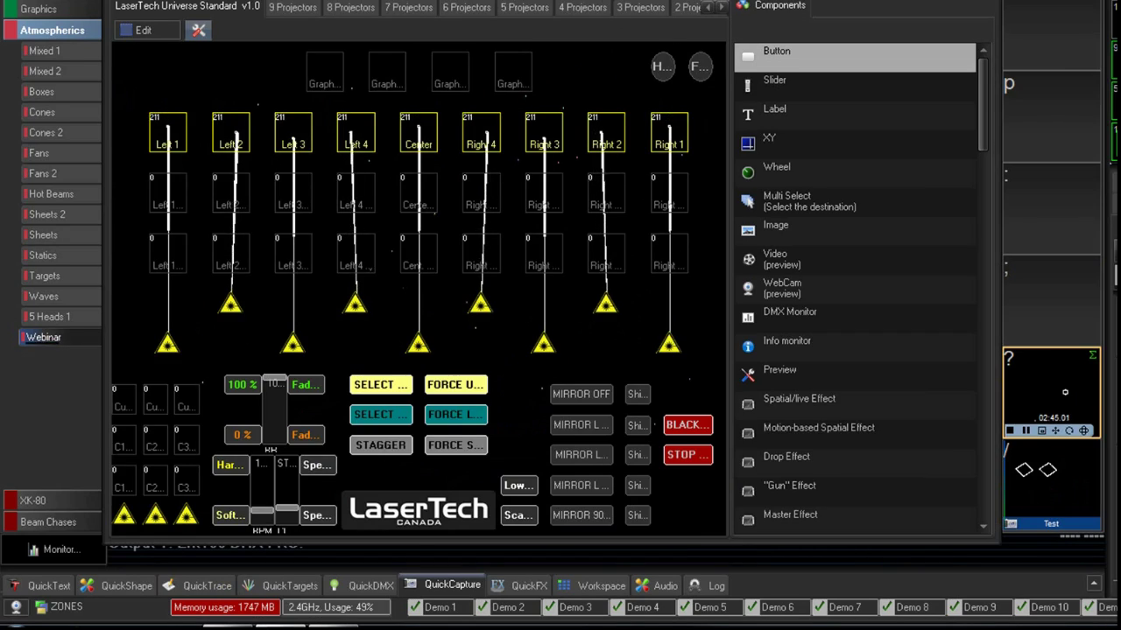
drag(176, 6, 429, 16)
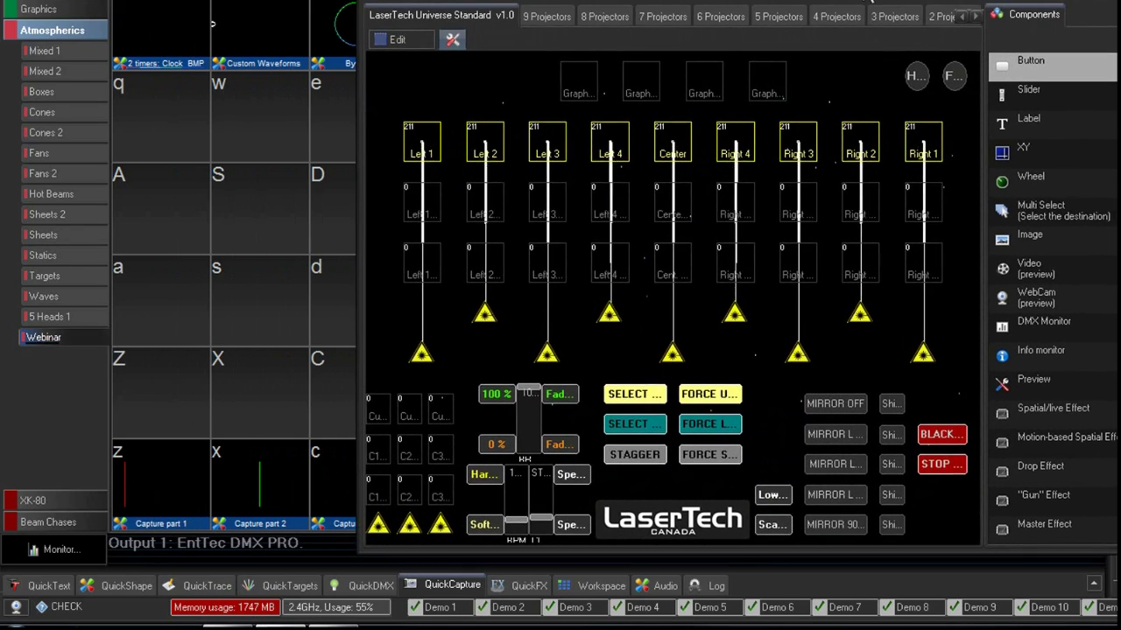
- Reposition the Universe panel and make its control area wider and taller
drag(871, 3, 865, 11)
drag(978, 551, 1077, 551)
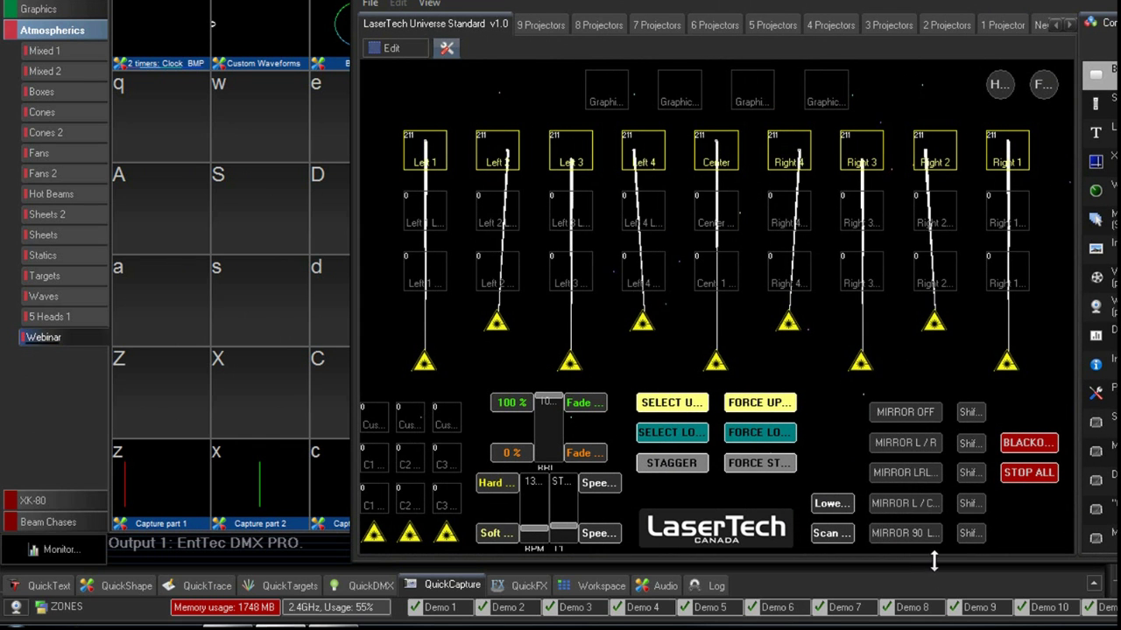
drag(933, 560, 933, 590)
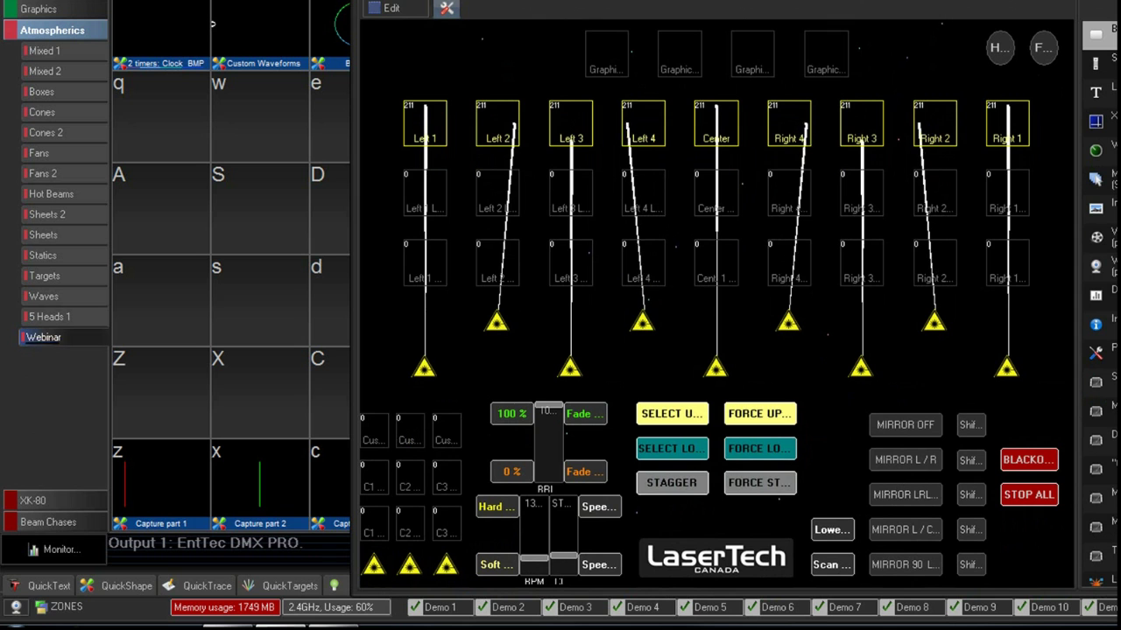
- Bring up the laser output preview and size it narrower and shorter beside the panel
click(211, 24)
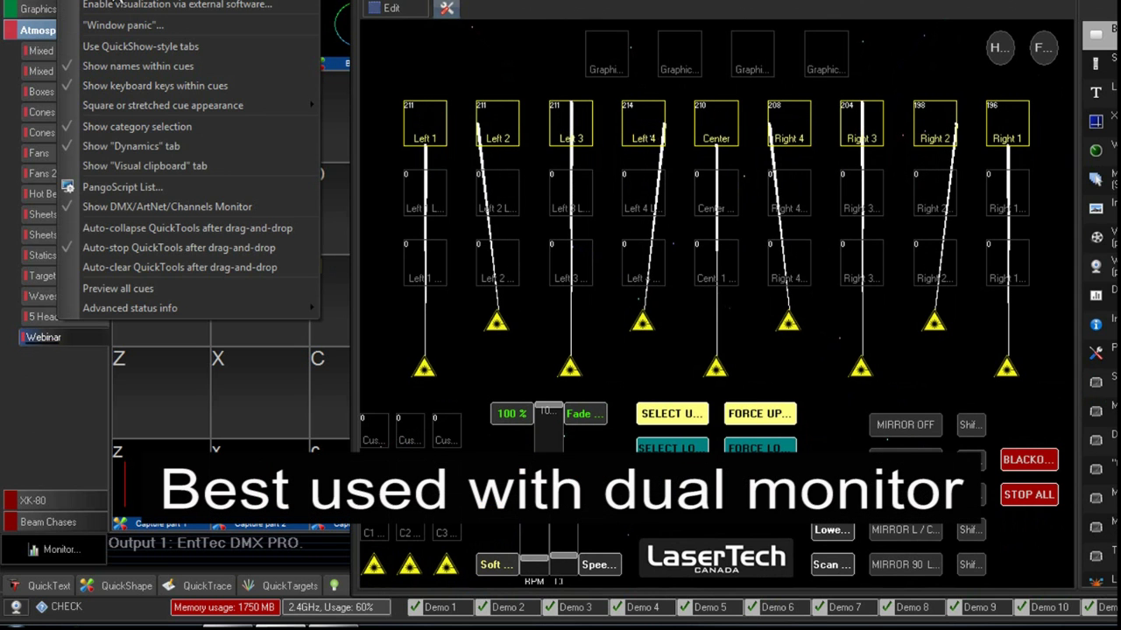
click(210, 25)
drag(198, 61, 189, 112)
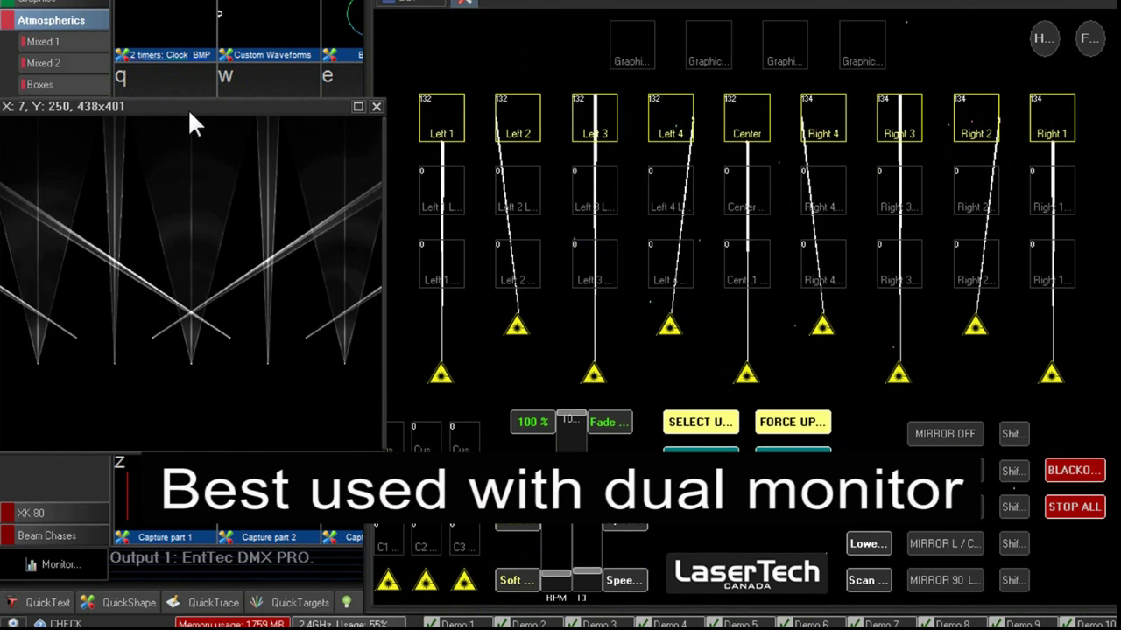
drag(383, 269, 361, 275)
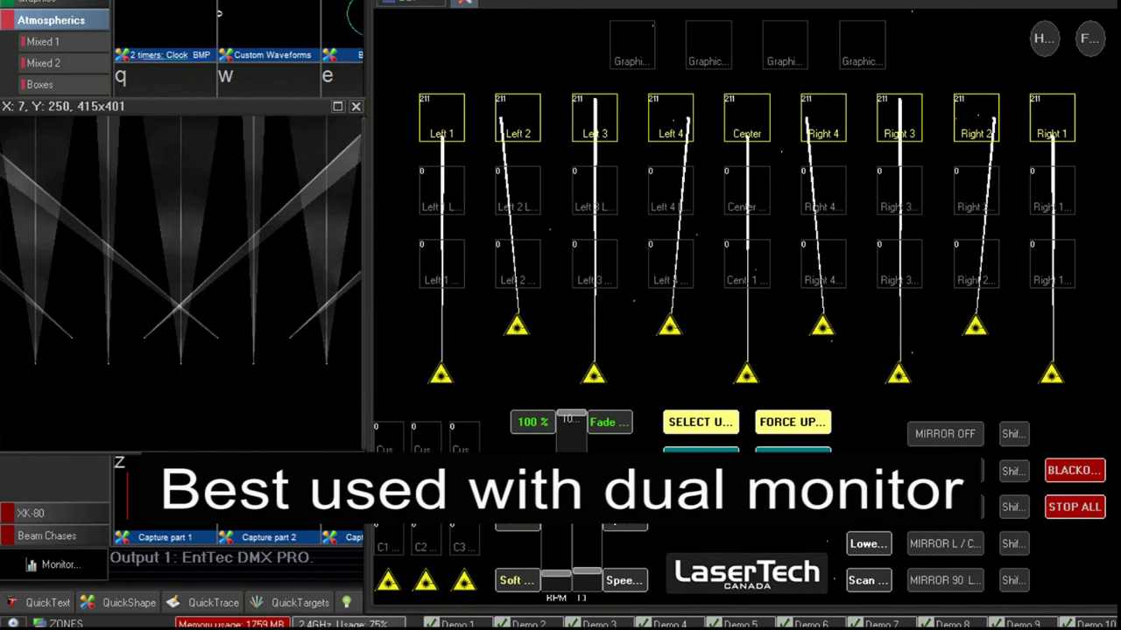
drag(238, 453, 245, 394)
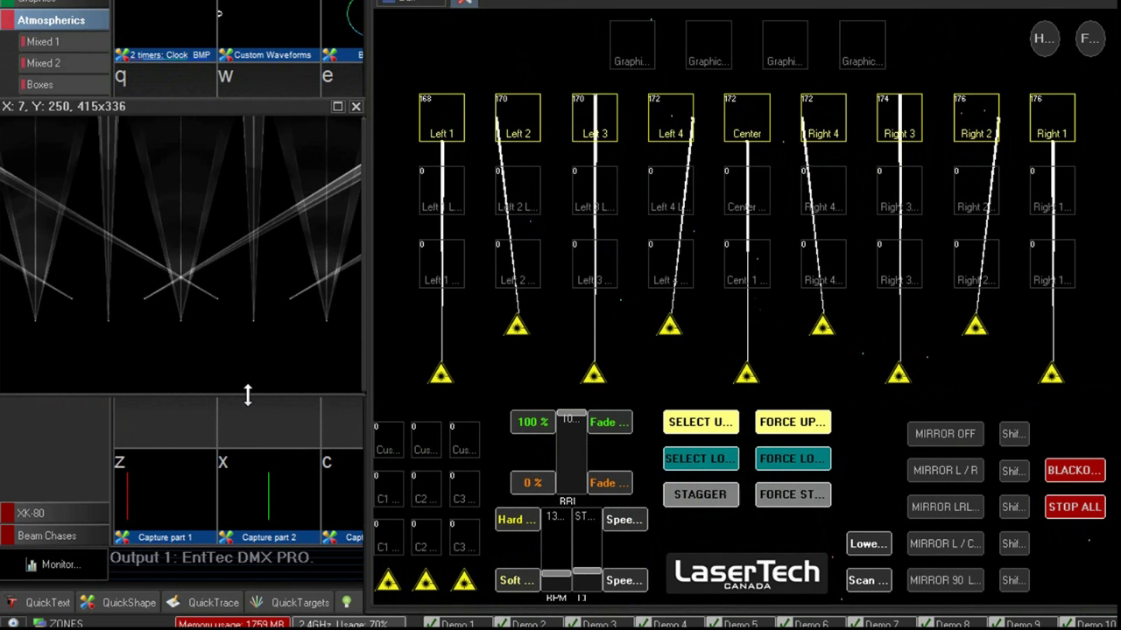
- Mirror the beams left/right, restore the panel's full-width layout, and widen the preview area slightly
click(954, 471)
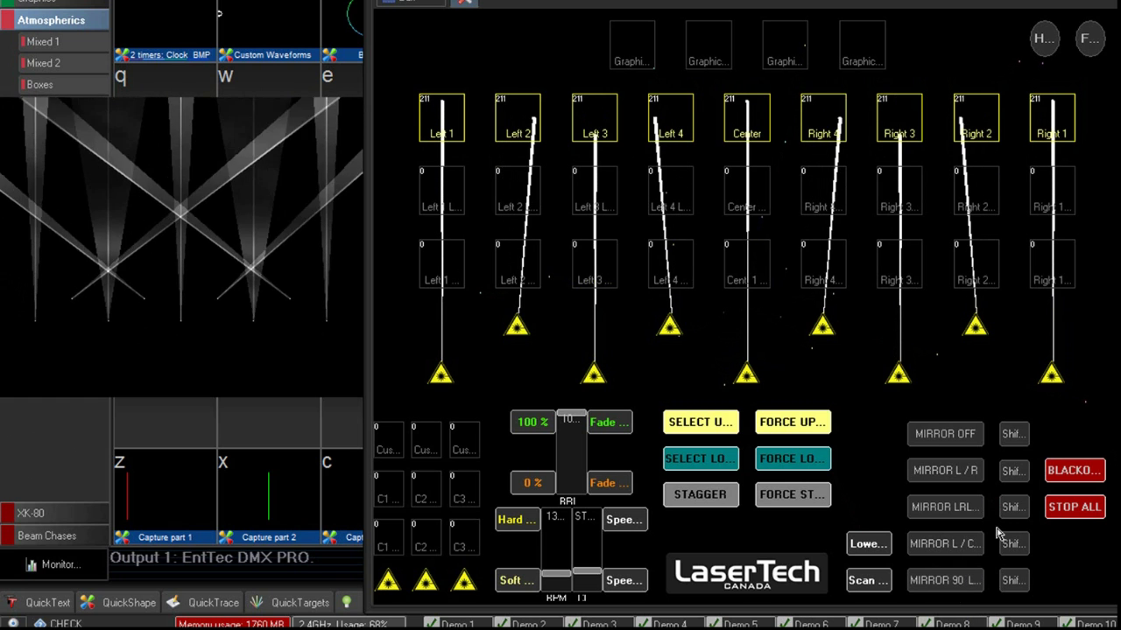
click(468, 7)
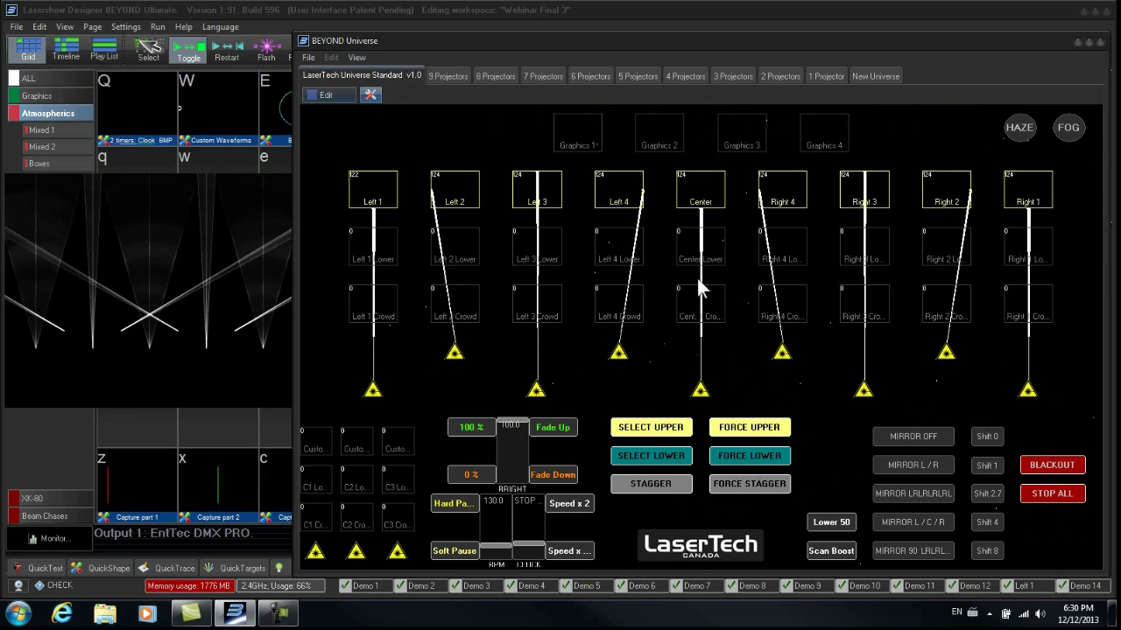
mouse_move(290, 213)
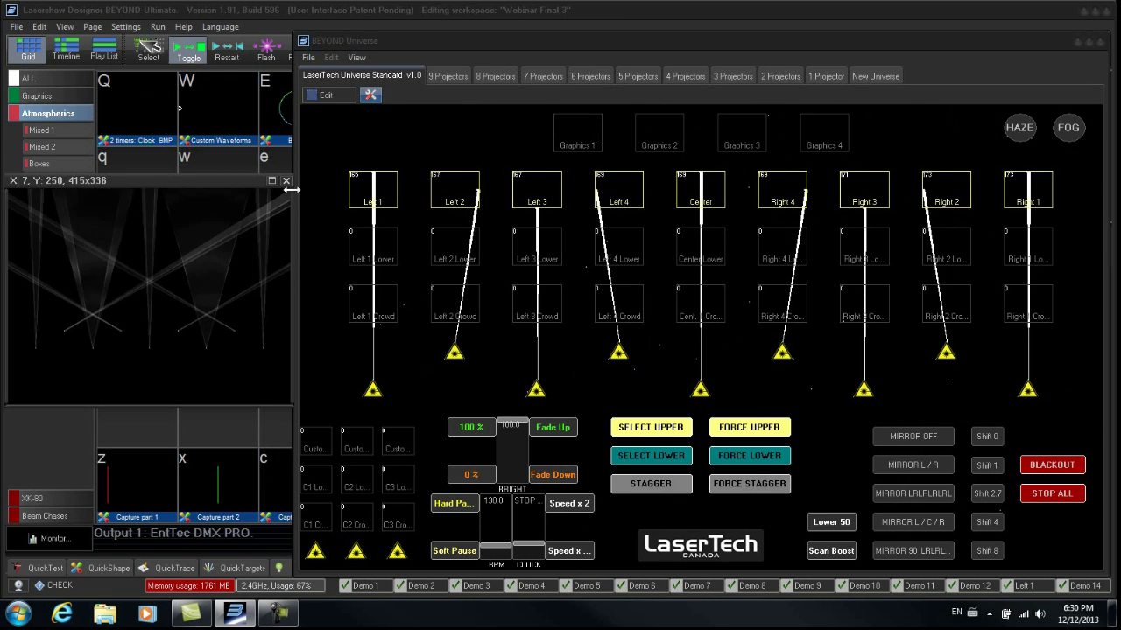
drag(294, 156, 305, 156)
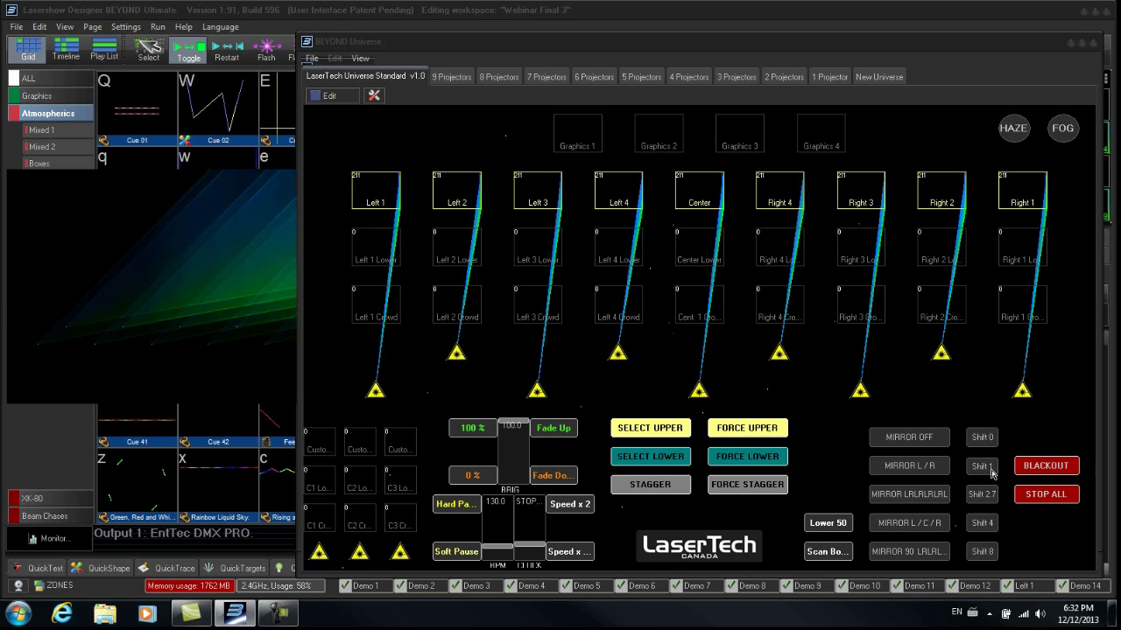
- Offset the projectors' beam timing with Shift 1, then mirror the beams left to right
click(990, 471)
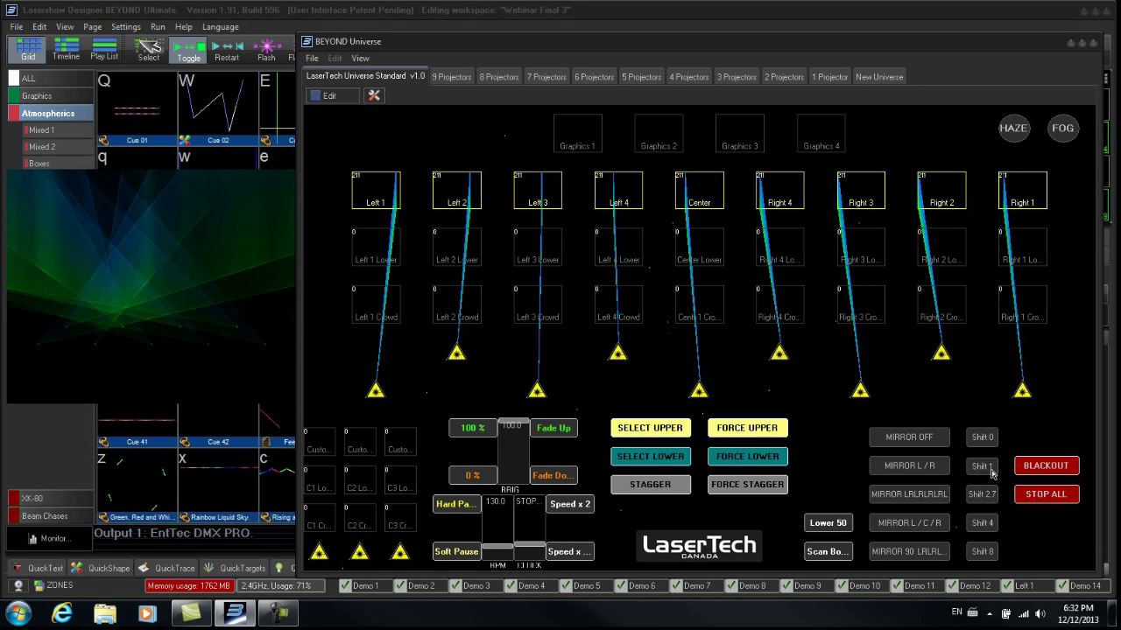
mouse_move(254, 343)
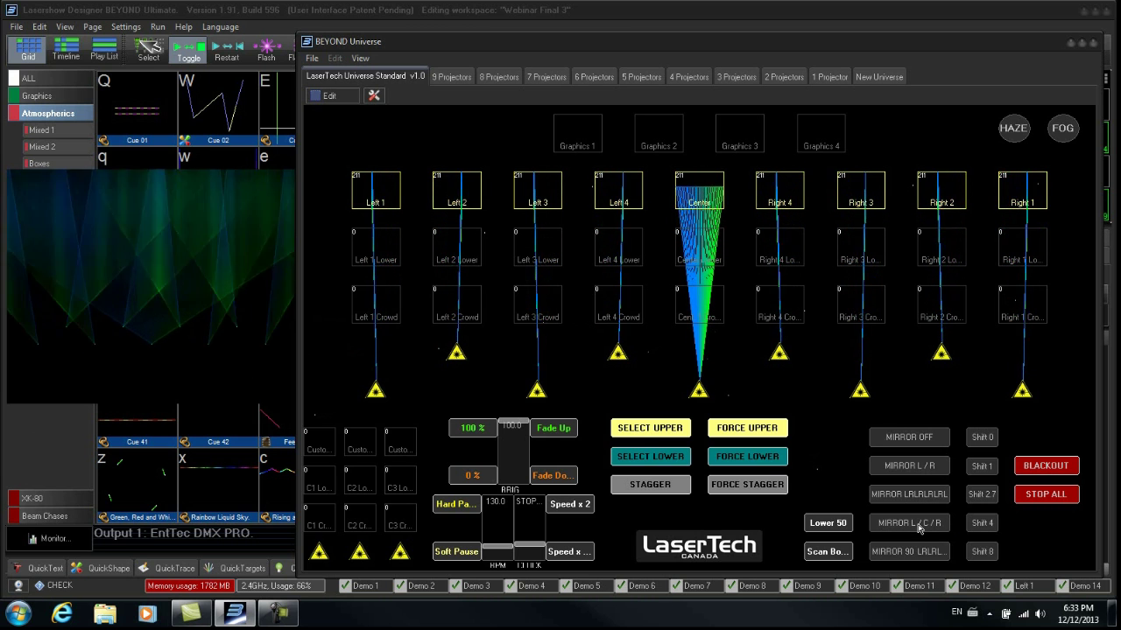
click(931, 472)
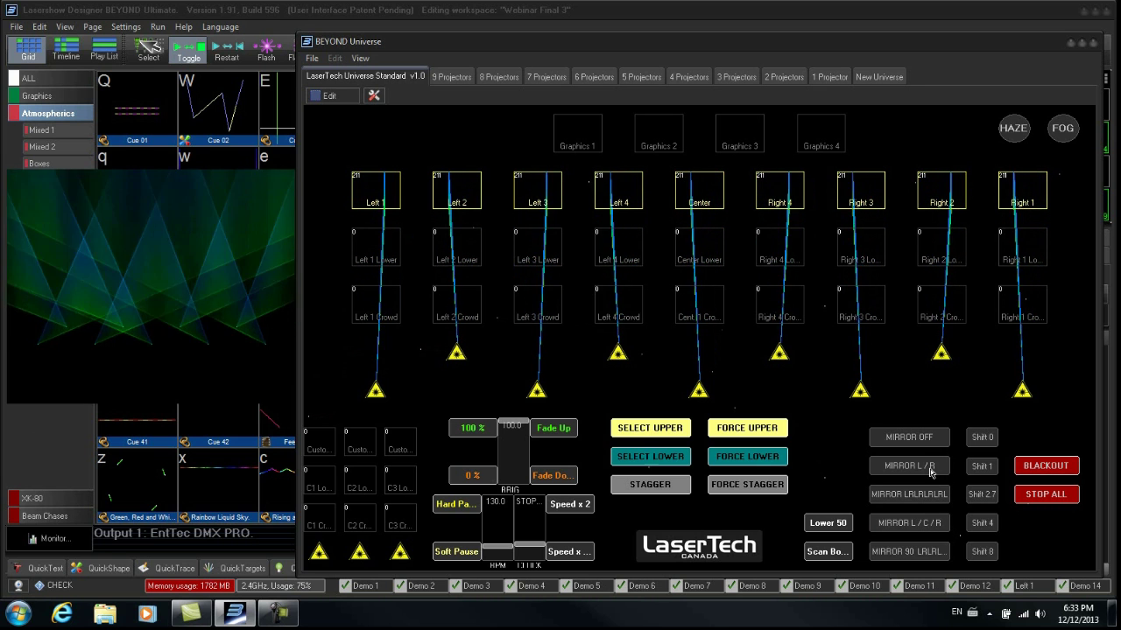
- Try the alternating fan, Shift 1 and Shift 4, then MIRROR L/R, MIRROR L/C/R and Shift 8
click(931, 557)
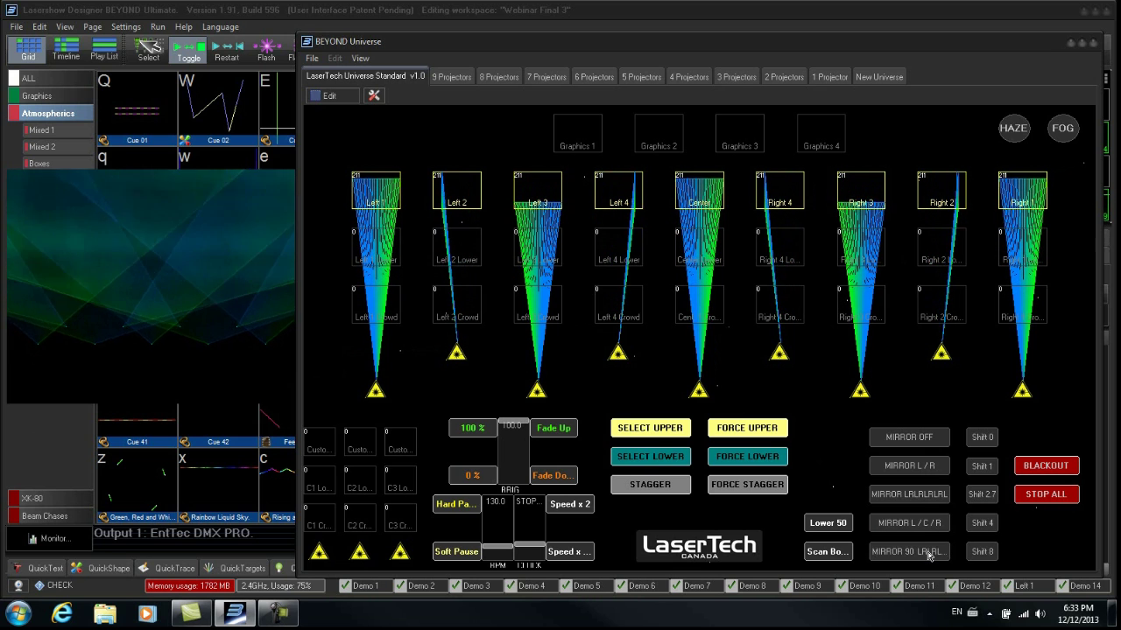
click(982, 467)
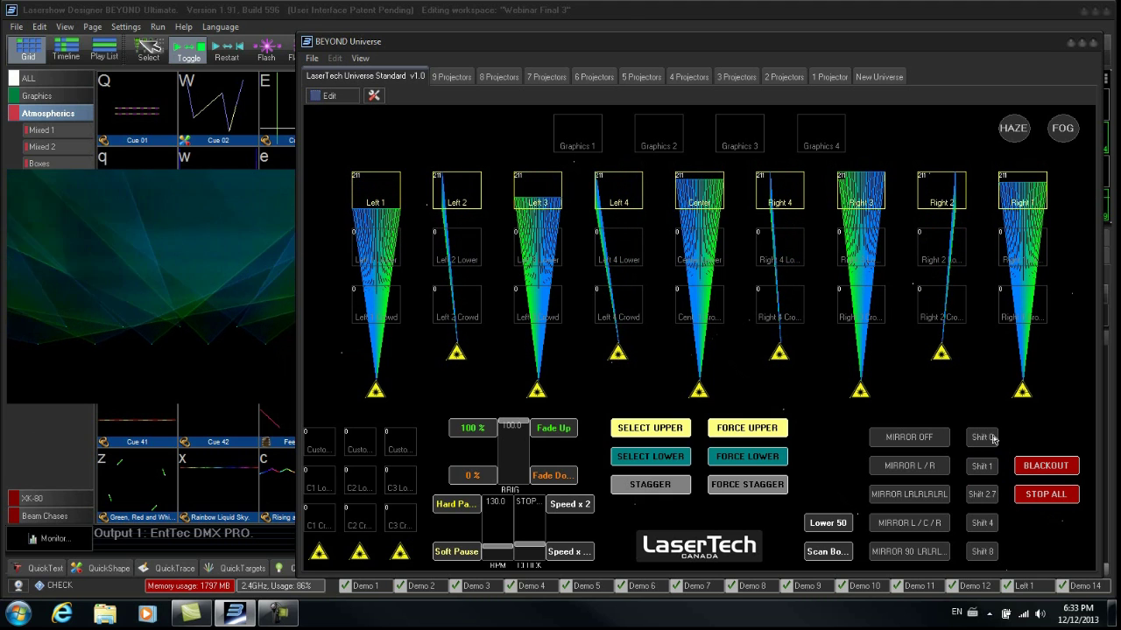
click(979, 526)
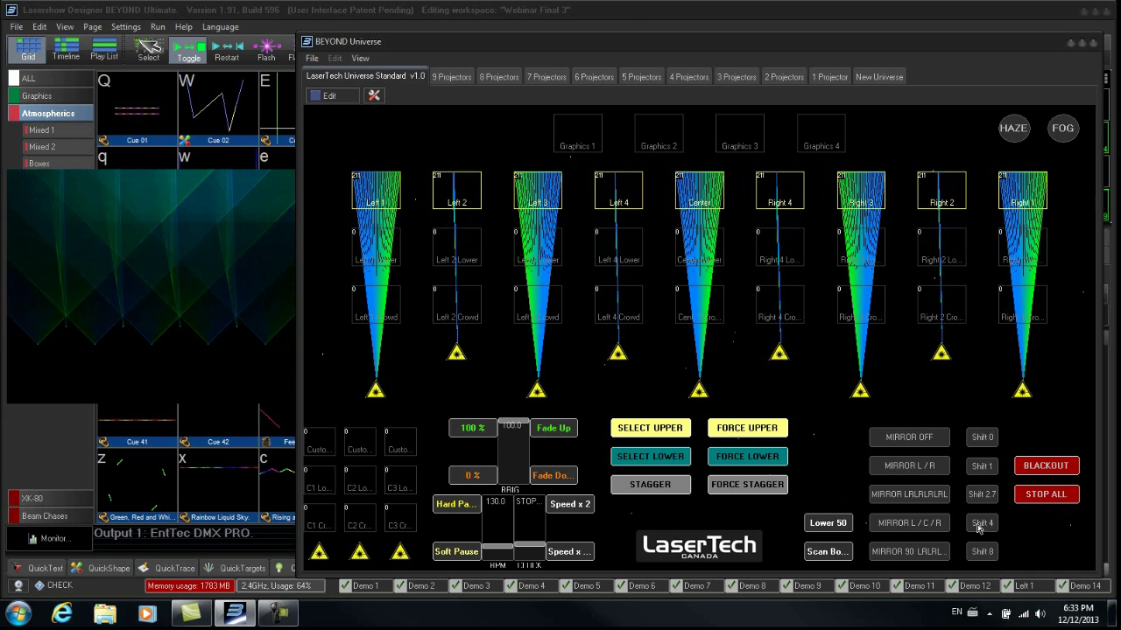
click(931, 473)
click(937, 524)
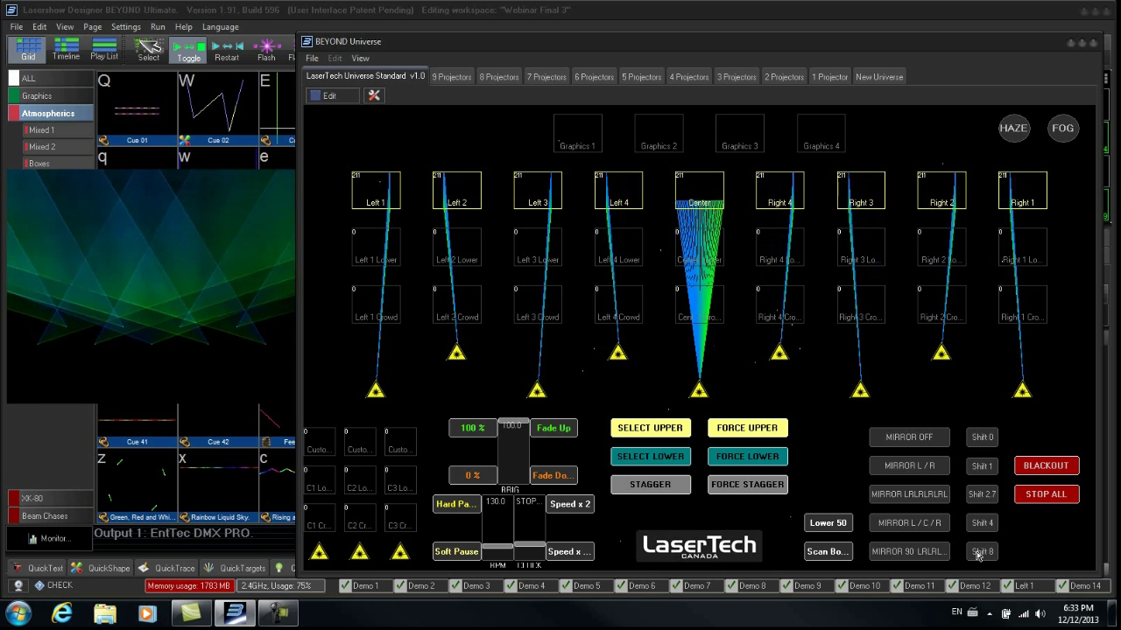
click(994, 497)
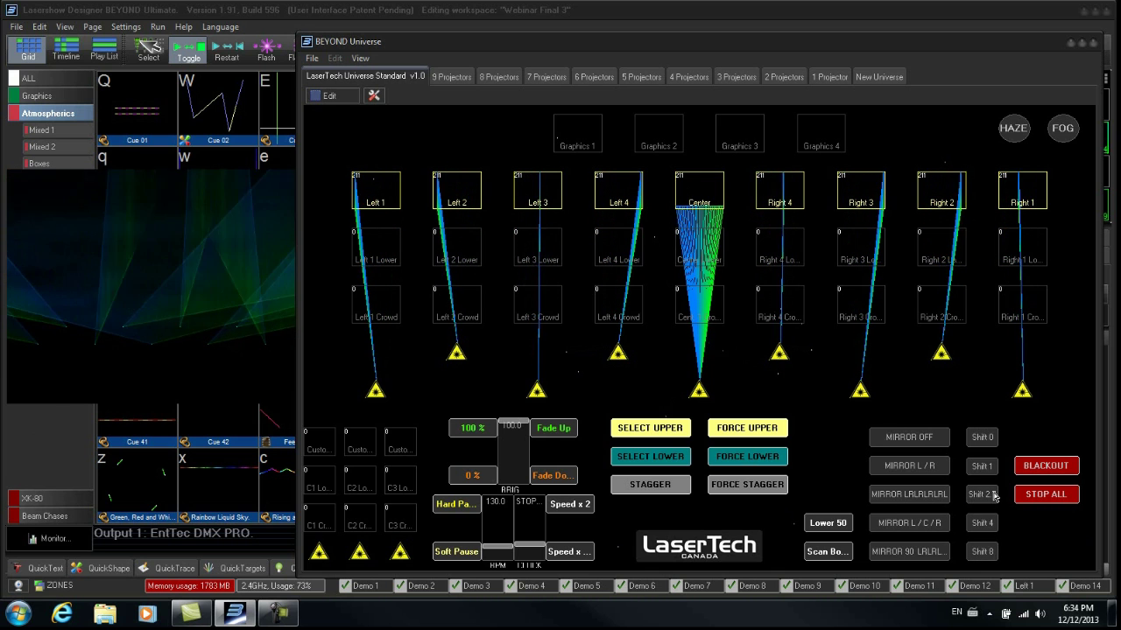
- Apply MIRROR L/R and LRLRLRL, step through Shift 1 and Shift 4, ending on Shift 0
click(910, 468)
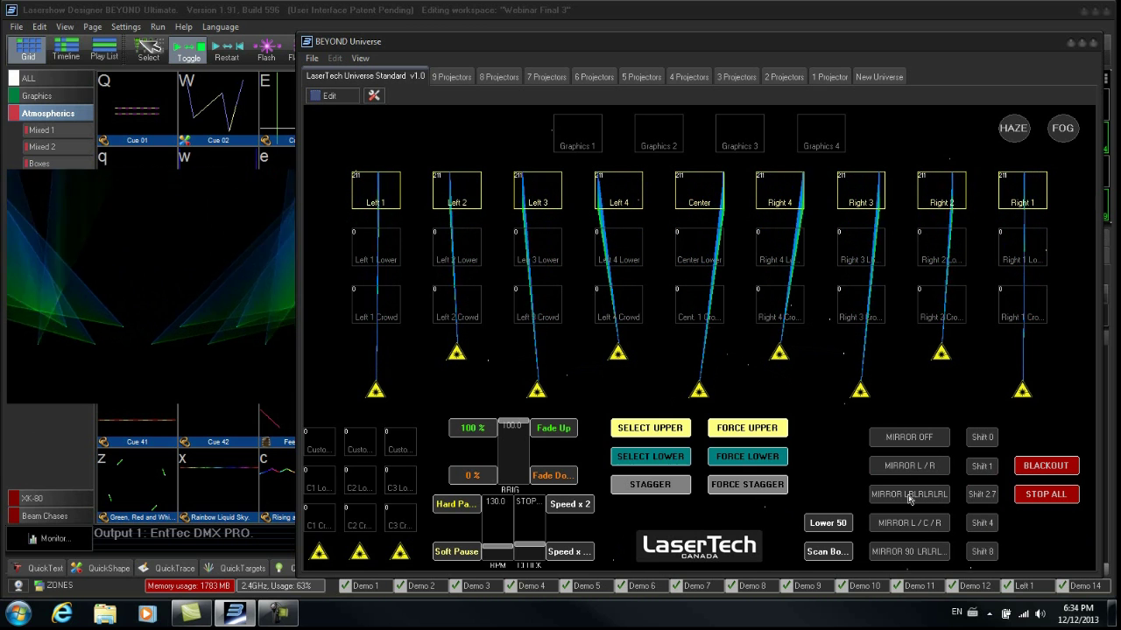
click(908, 495)
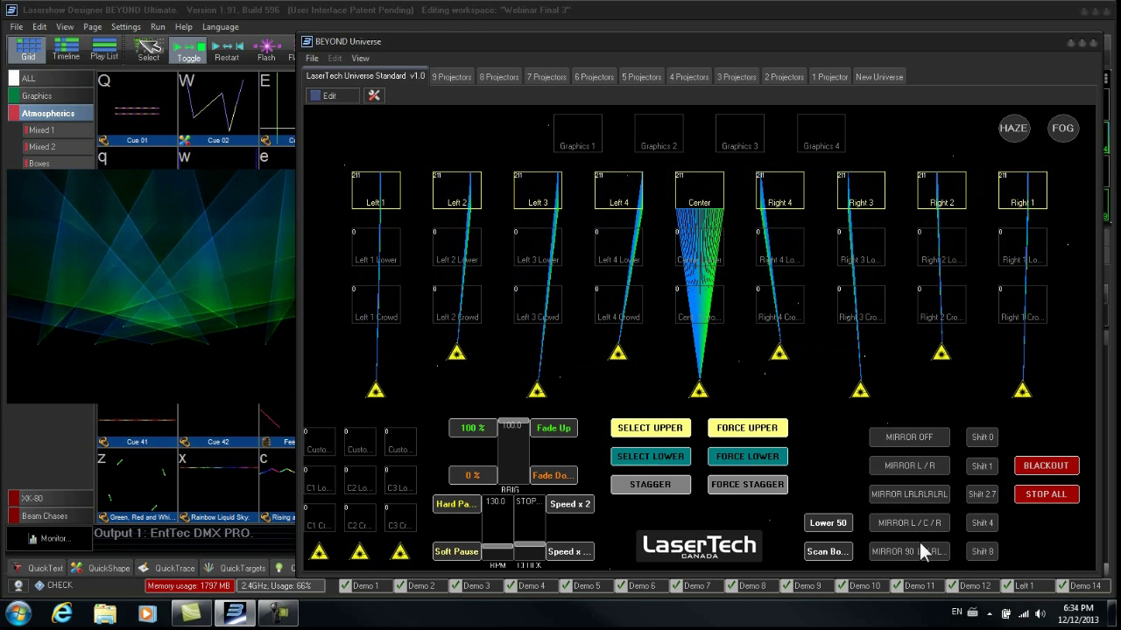
click(981, 466)
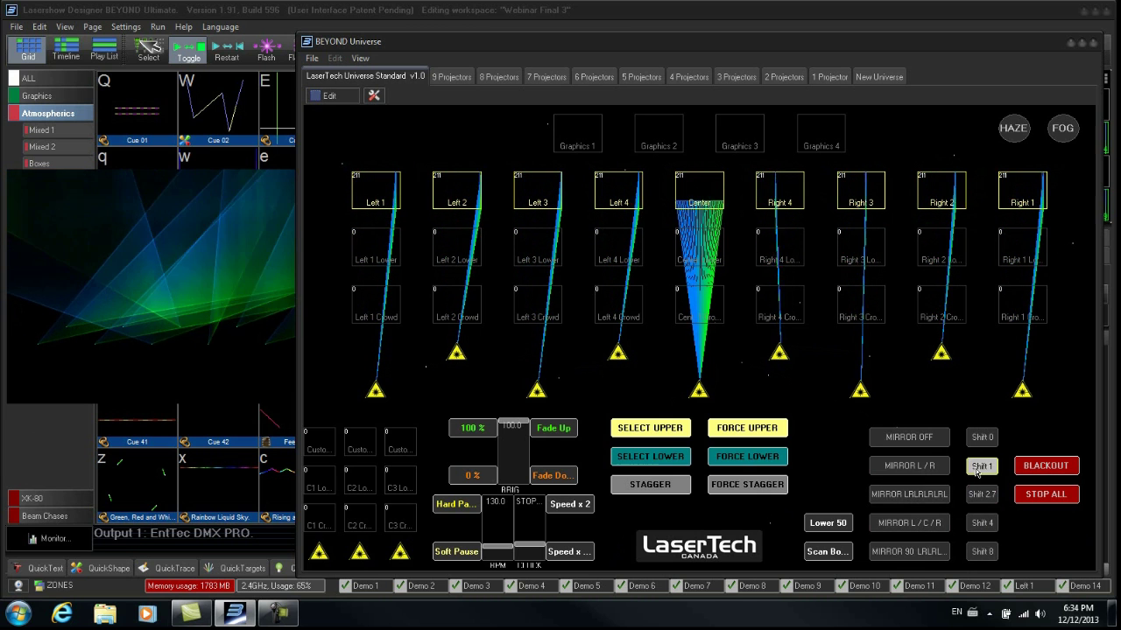
click(982, 522)
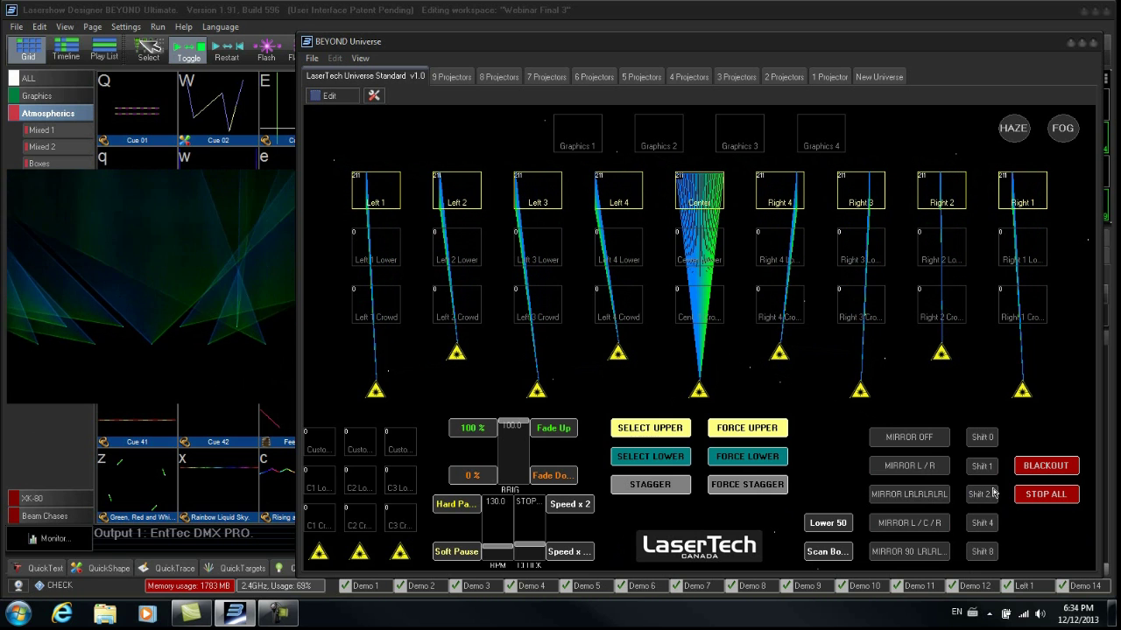
click(982, 438)
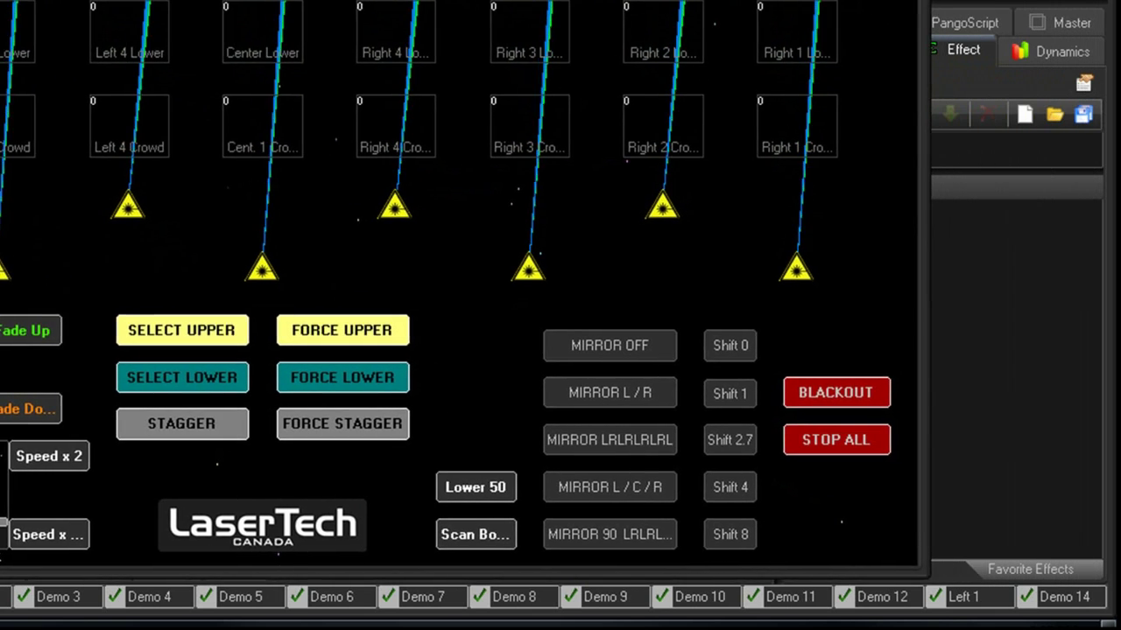
- Stop all laser output with STOP ALL and move the Universe window to uncover the side panels
click(790, 453)
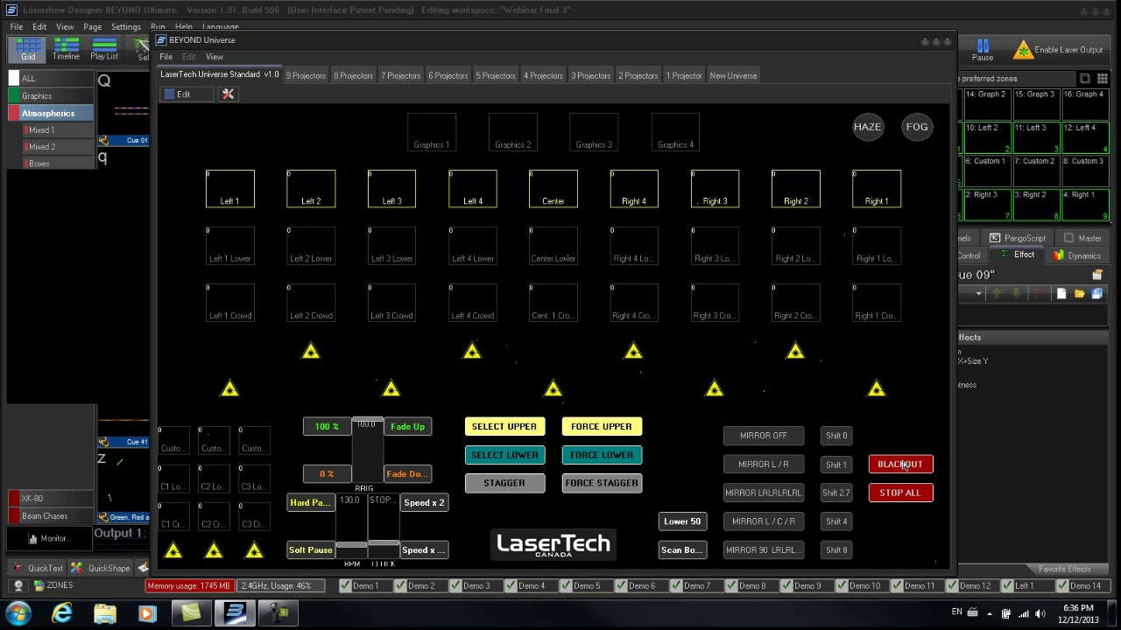
drag(802, 38, 731, 34)
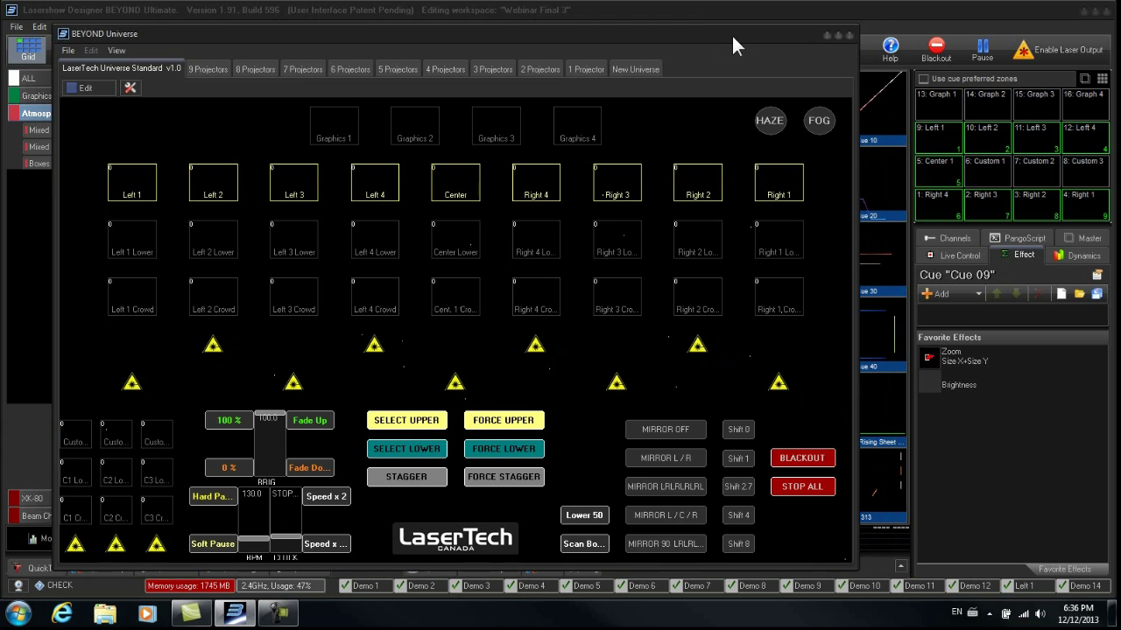
- Show Live Control, play a cue on all zones, tint its beams red, then hit BLACKOUT
click(963, 254)
drag(1105, 411, 1105, 420)
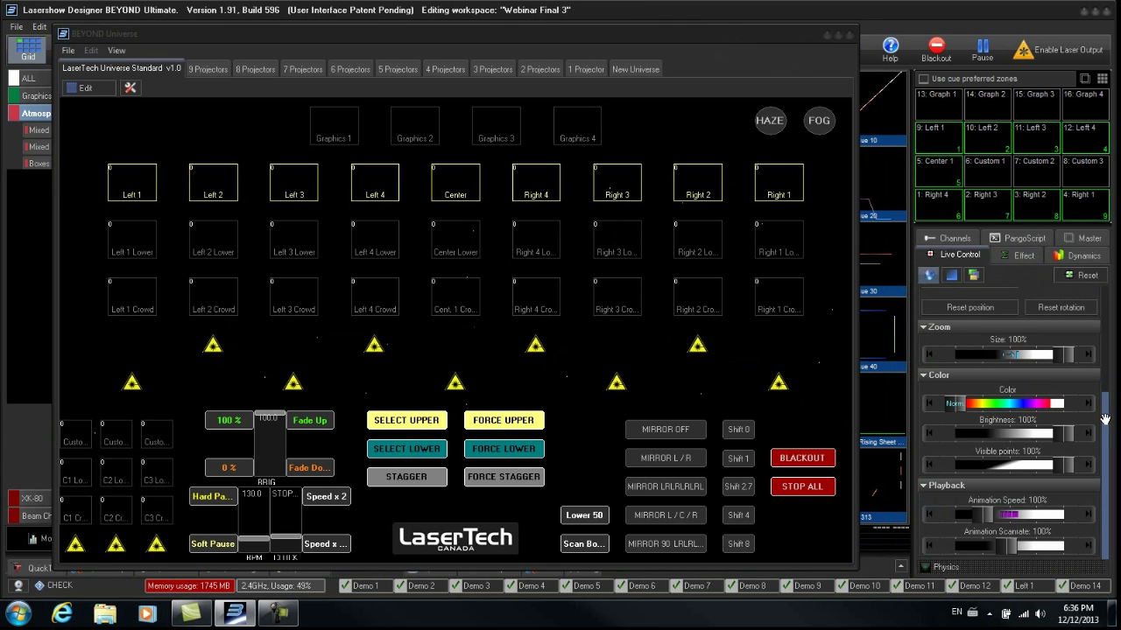
click(891, 352)
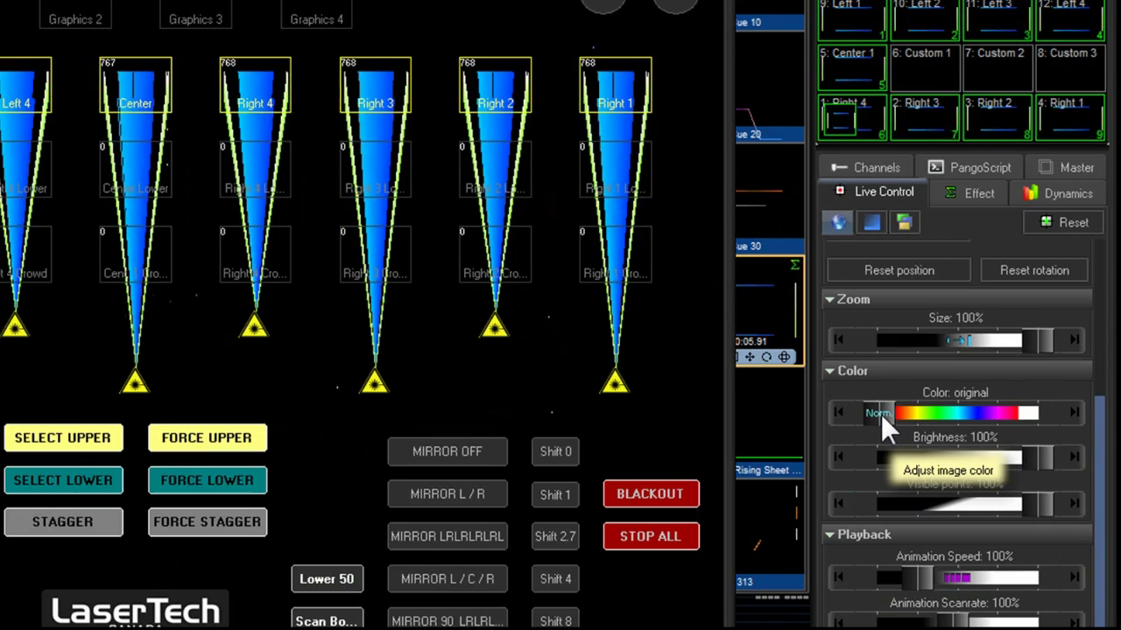
click(966, 404)
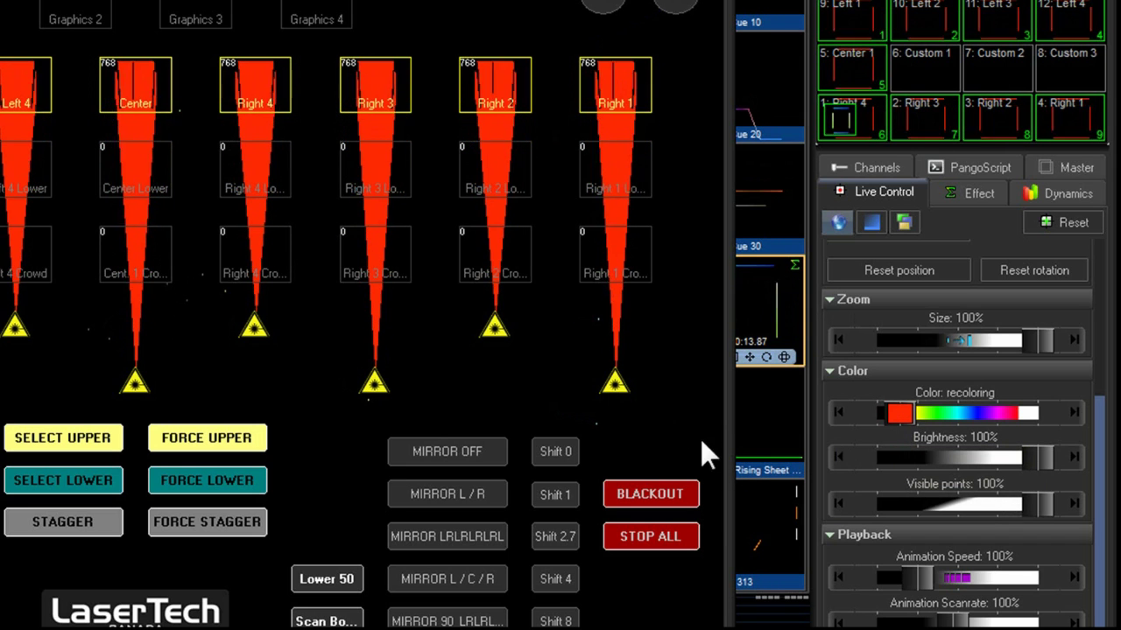
click(685, 502)
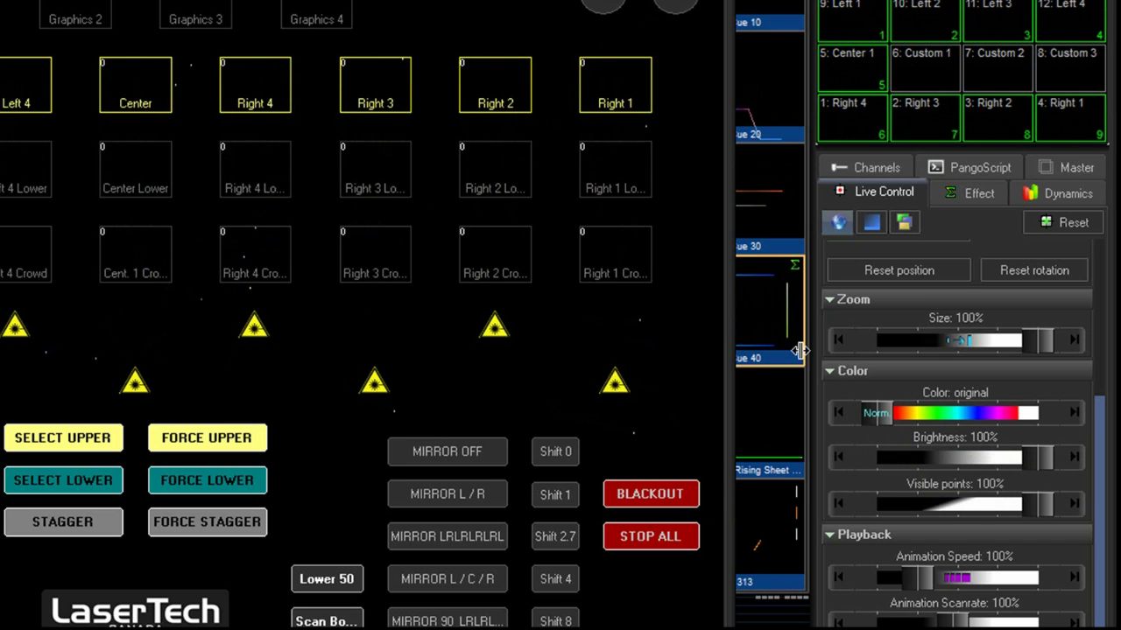
- Play cue 40 tinted red, STOP ALL, replay the cue still red, then STOP ALL again
click(774, 322)
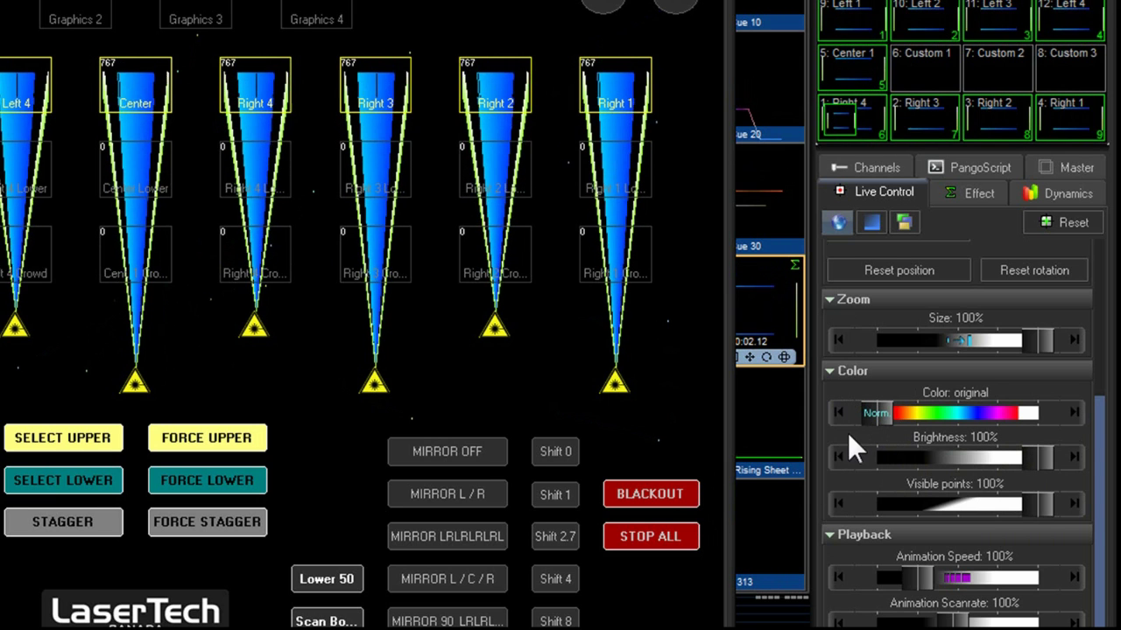
click(888, 410)
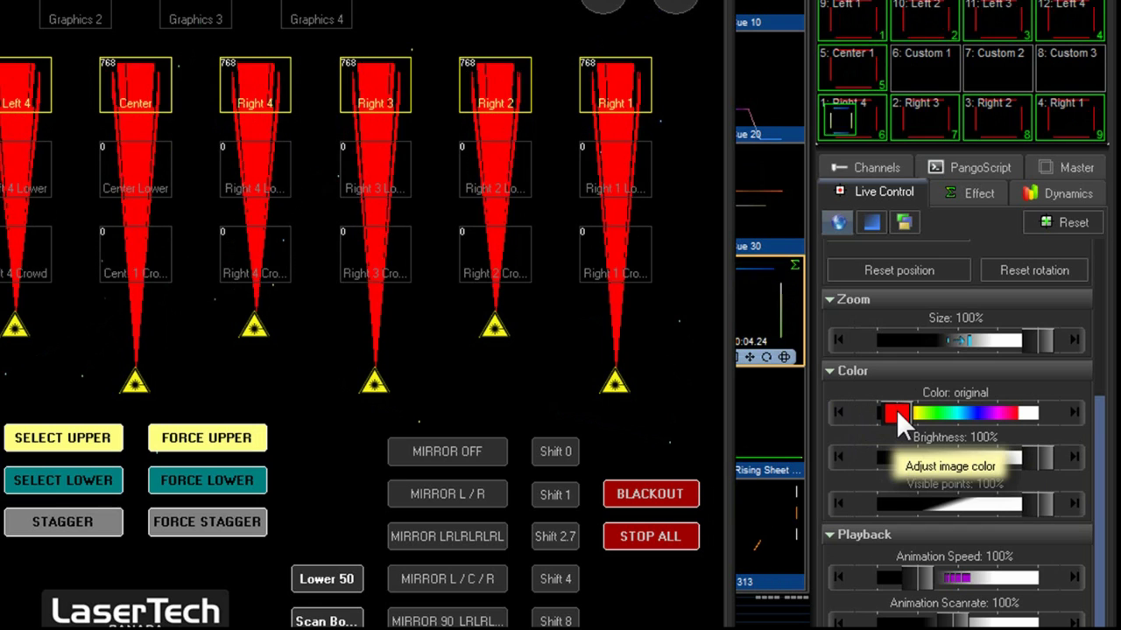
click(675, 548)
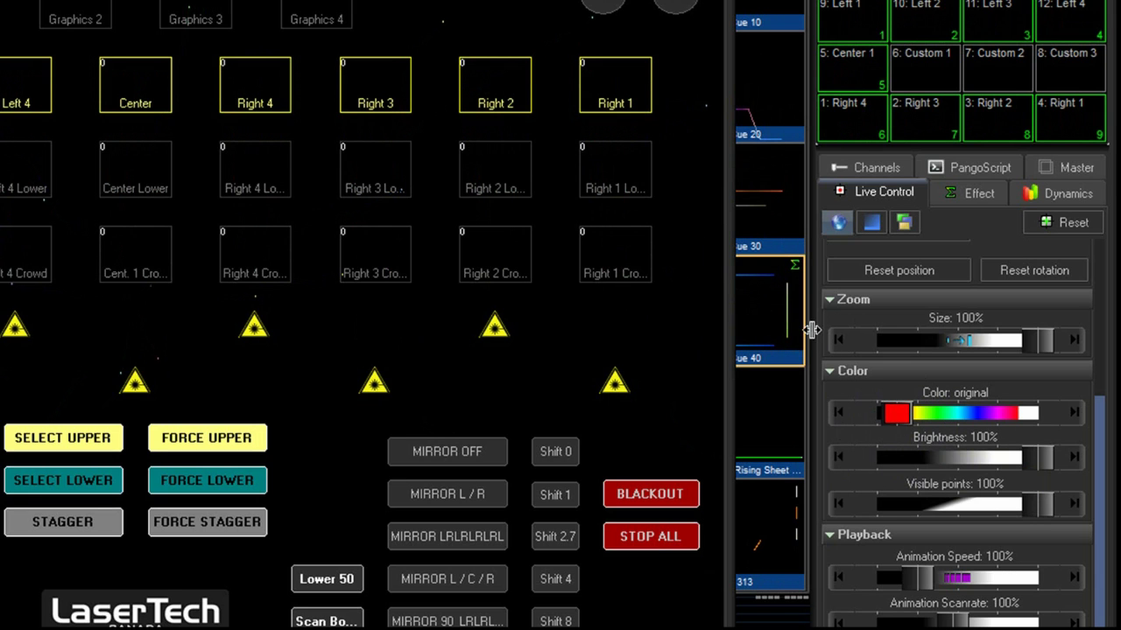
click(779, 307)
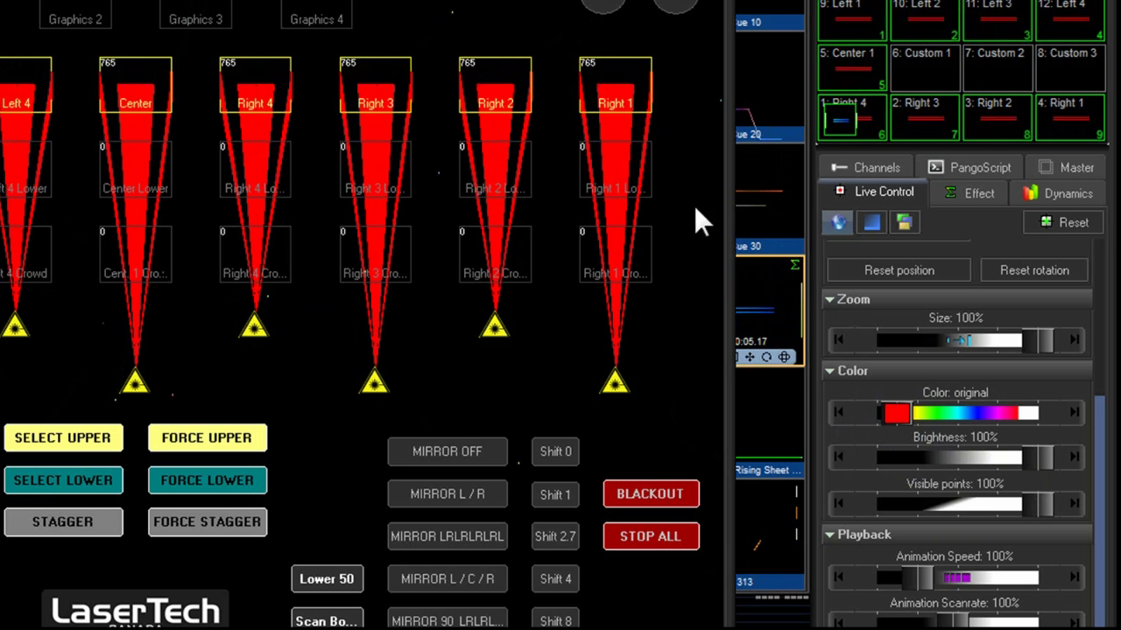
click(661, 550)
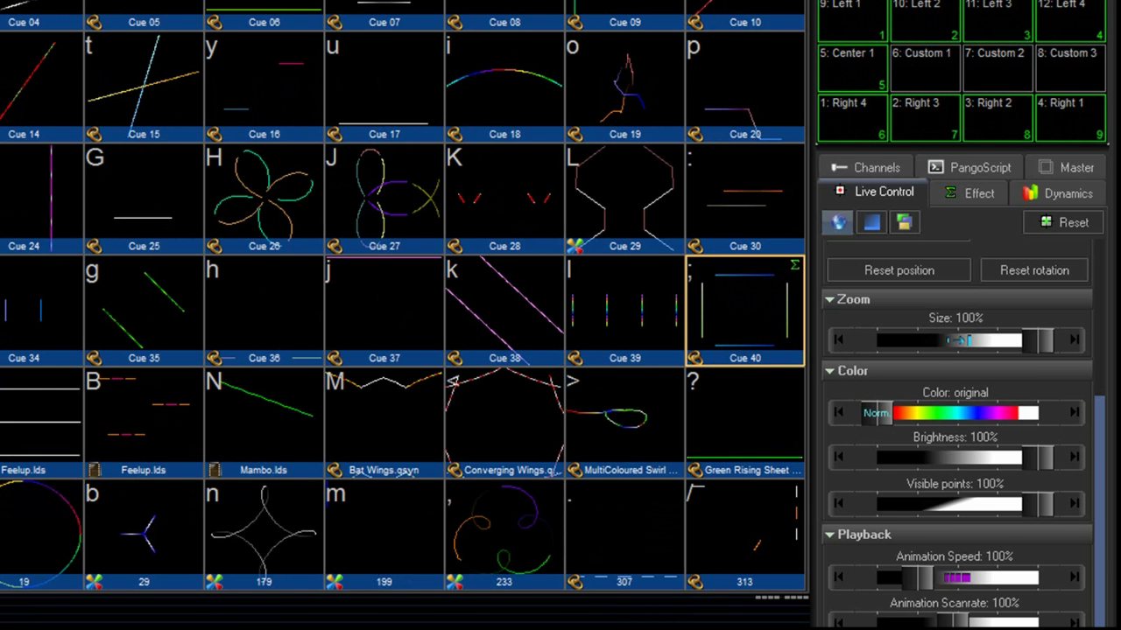
- Review the Blackout tab in Settings > Configuration, then return to the BEYOND Universe panel
click(195, 25)
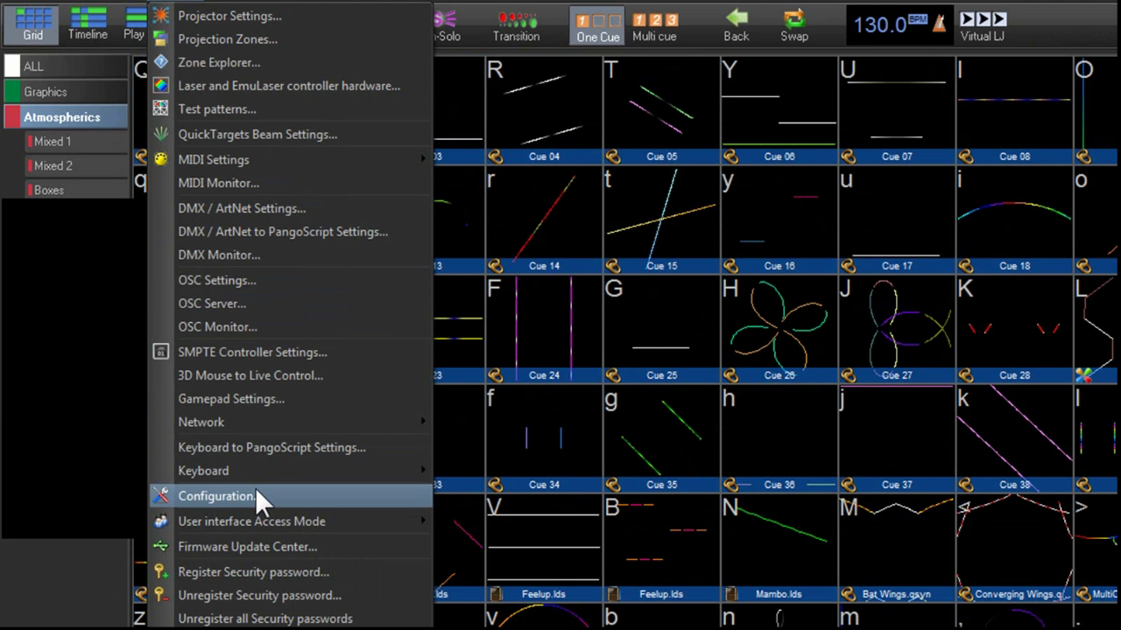
click(381, 379)
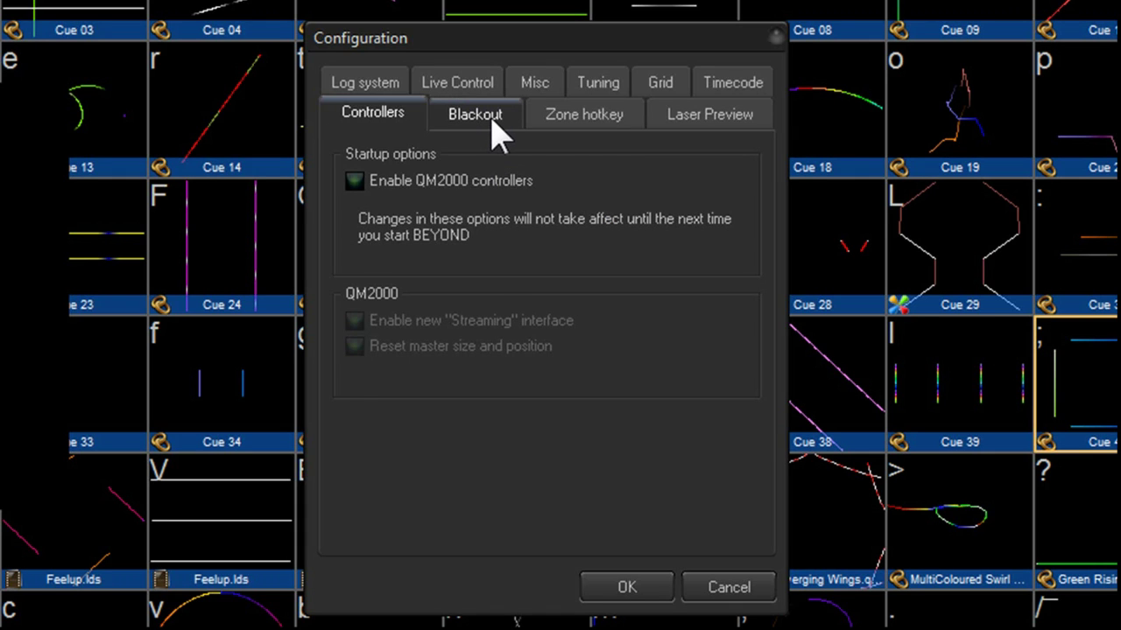
click(477, 114)
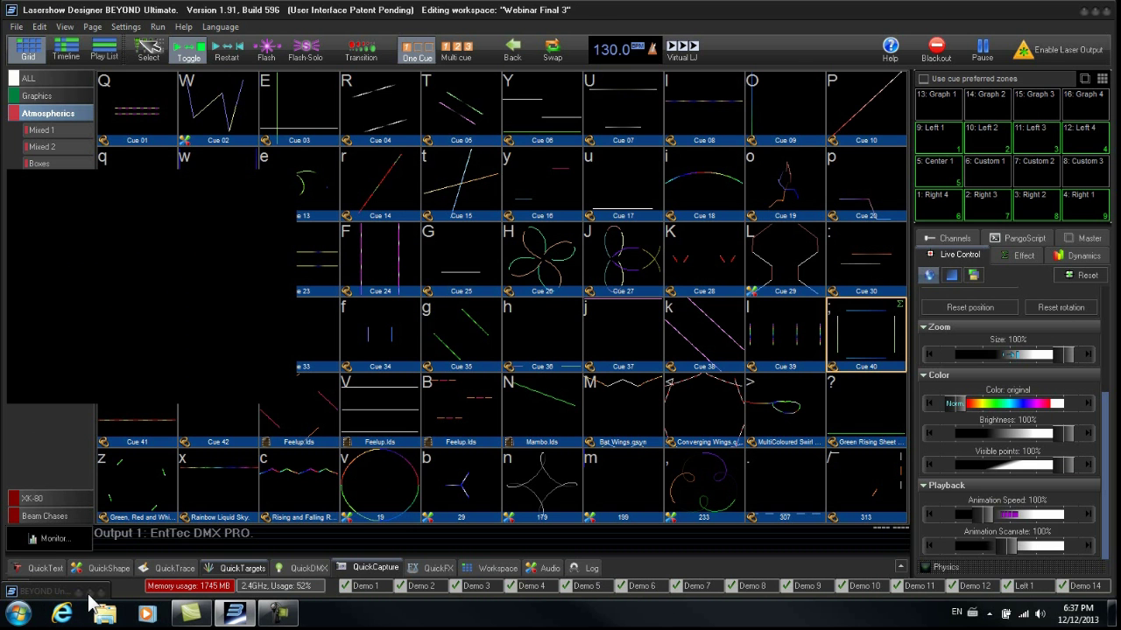
key(alt+Tab)
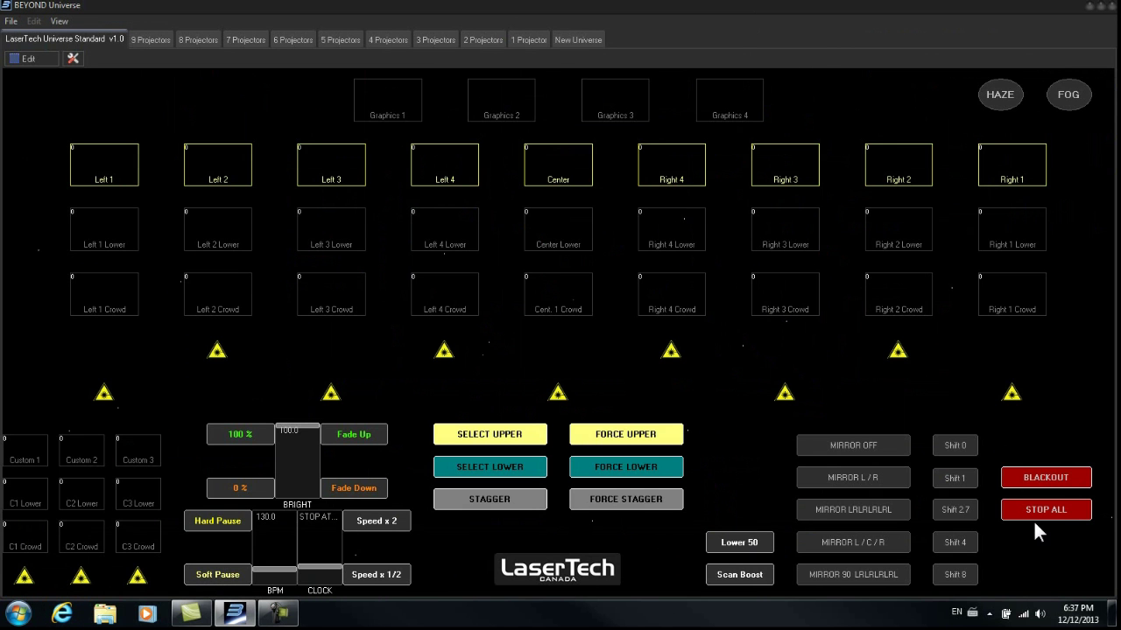